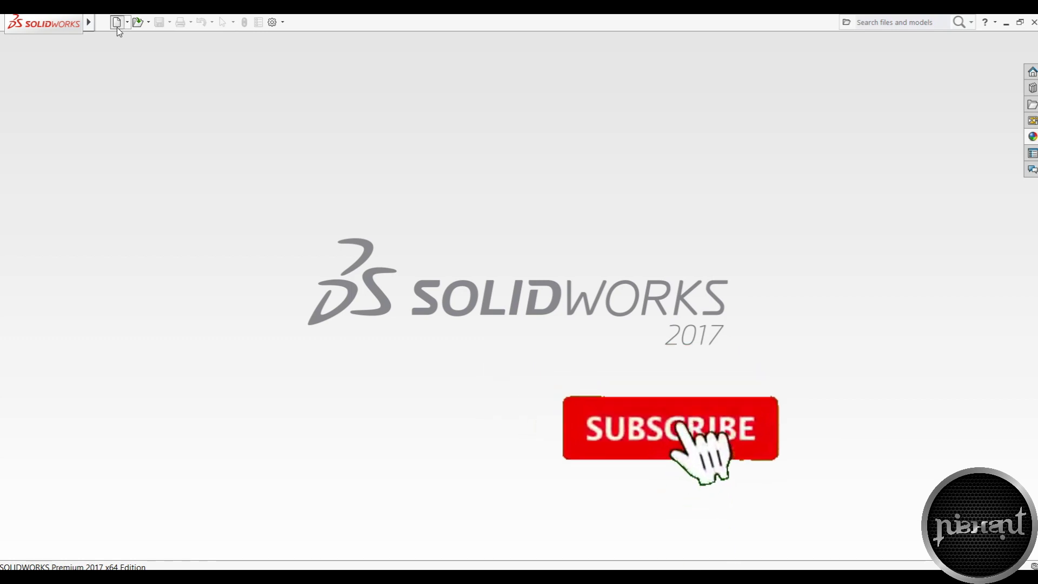
# Create a new part and start Sketch1 on the Front Plane.
pyautogui.click(117, 27)
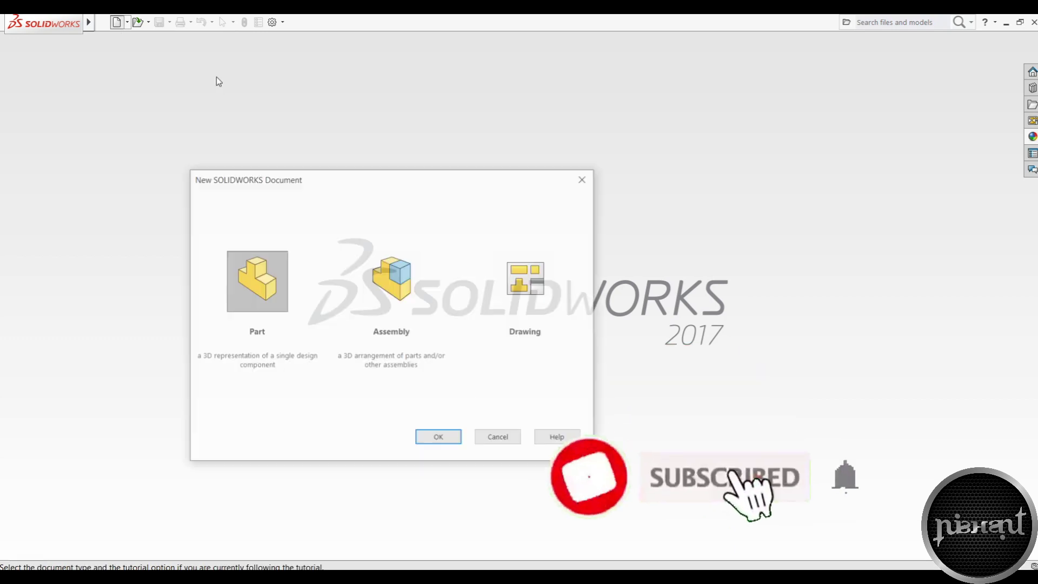
pyautogui.click(430, 437)
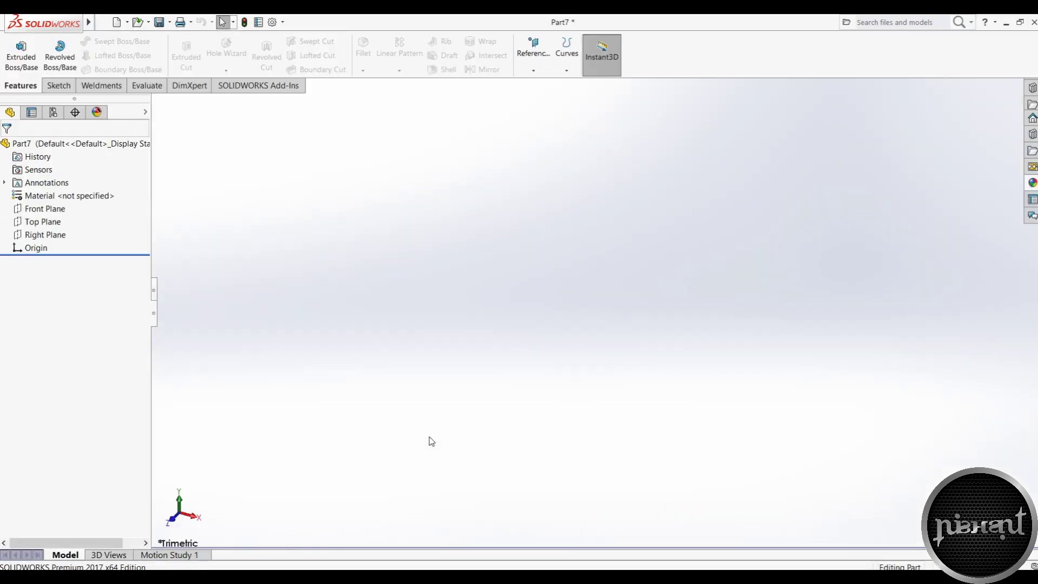
pyautogui.click(54, 87)
pyautogui.click(16, 48)
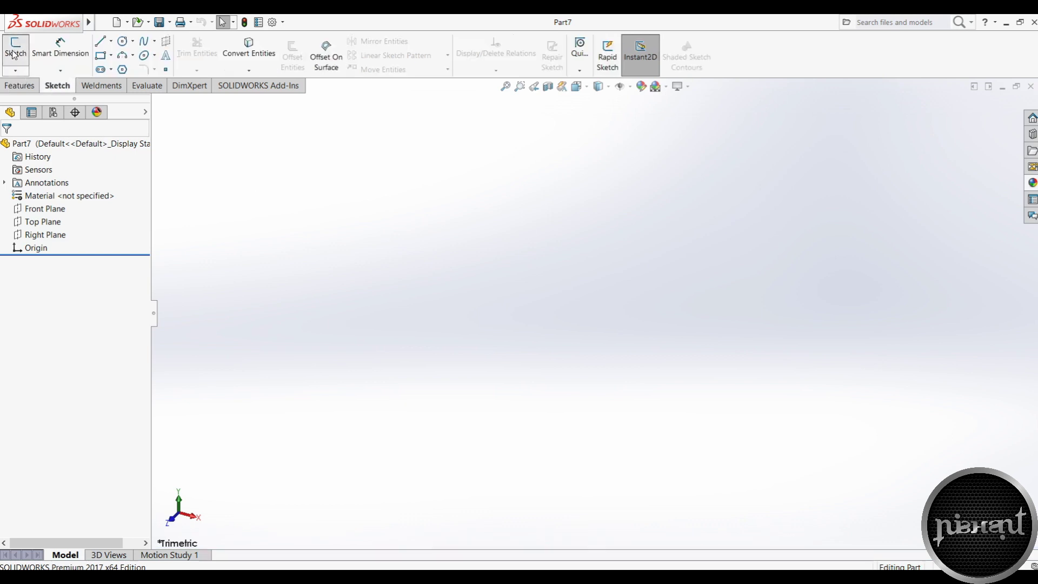
pyautogui.click(433, 209)
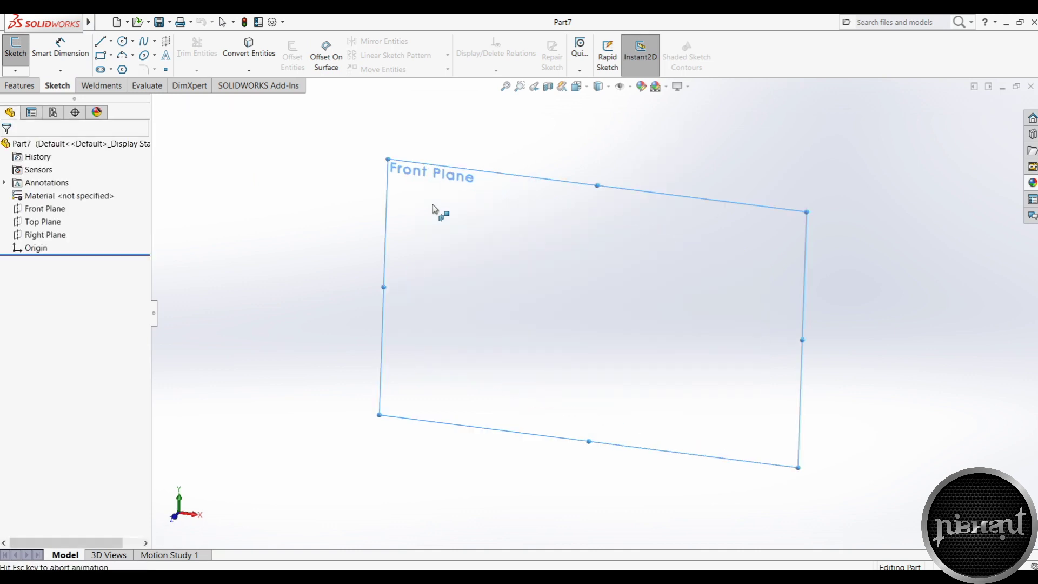
pyautogui.click(122, 42)
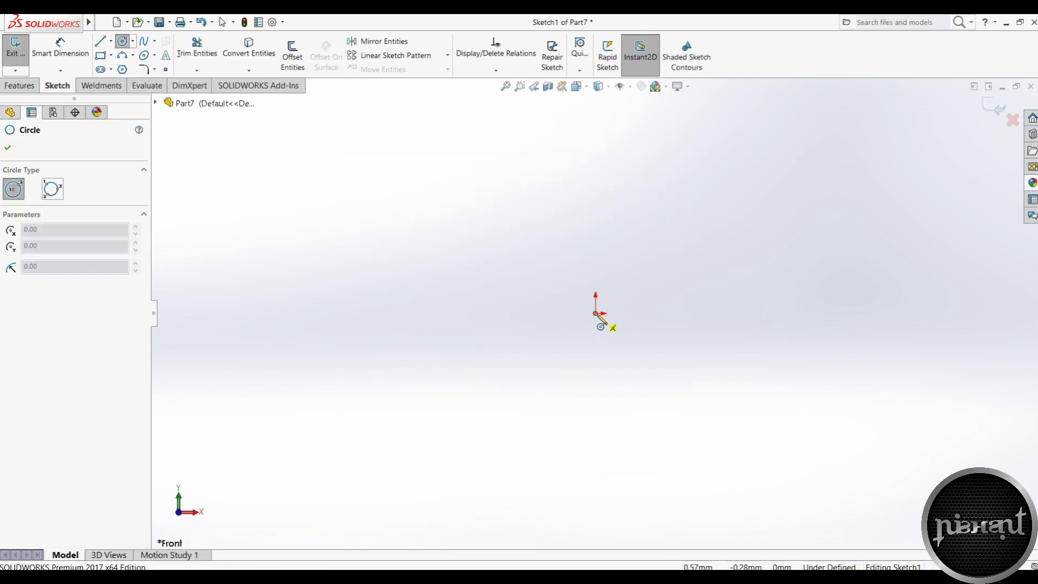
# Draw a small circle at the origin and the right arm's top edge from its top point.
pyautogui.click(597, 314)
pyautogui.click(562, 318)
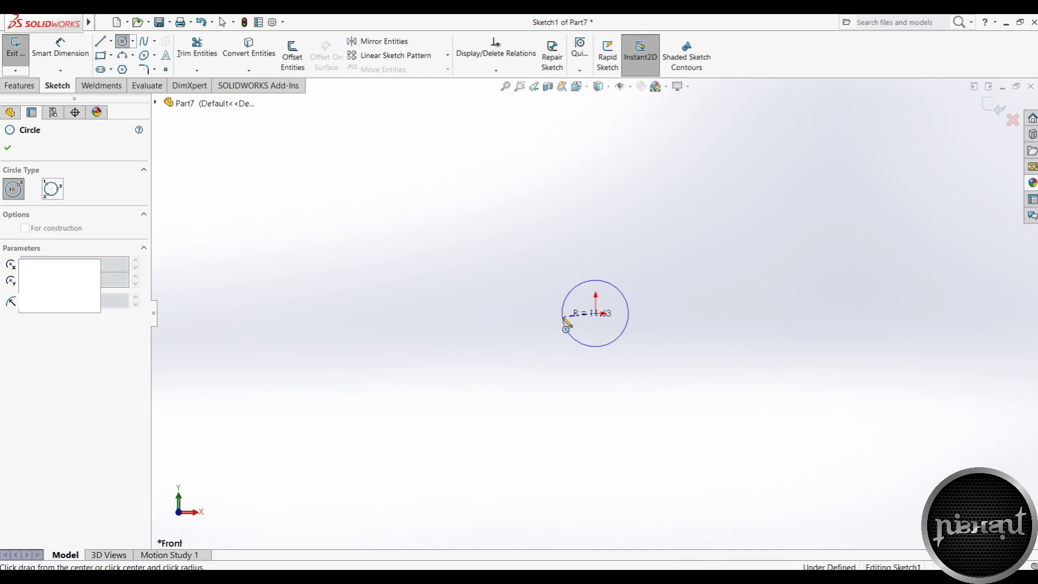
pyautogui.click(100, 42)
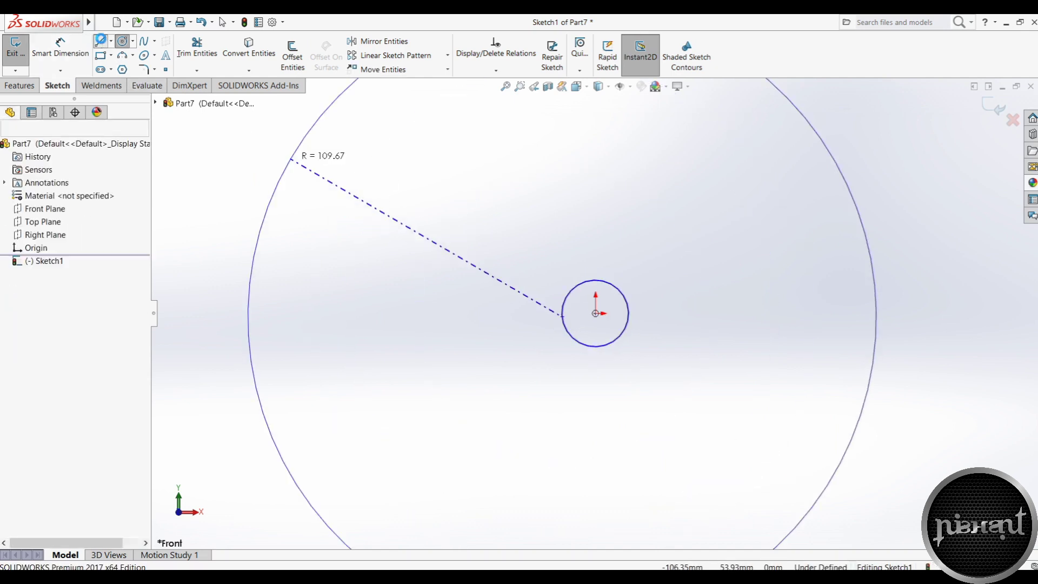
pyautogui.click(596, 280)
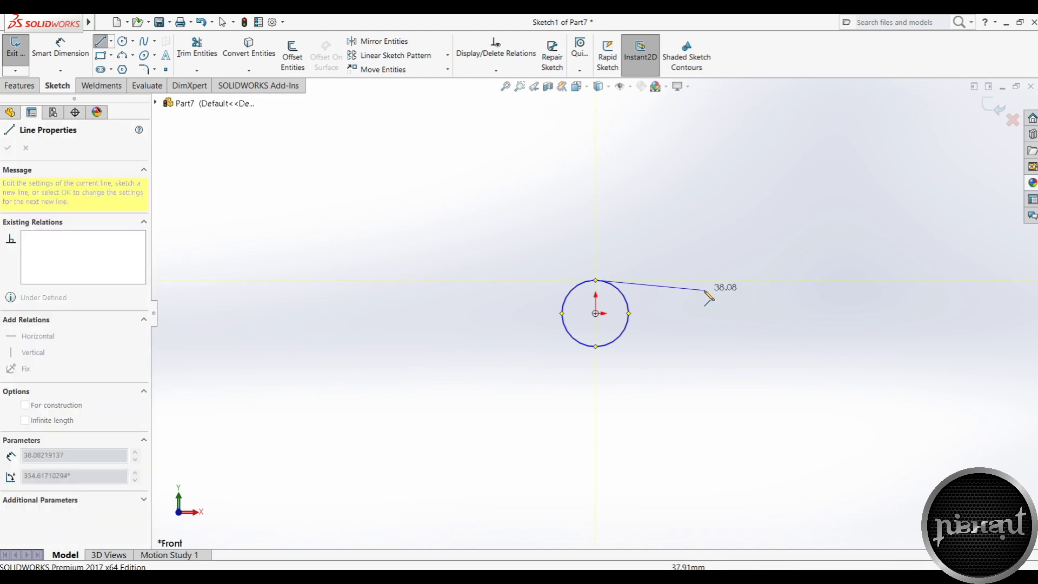
pyautogui.click(739, 280)
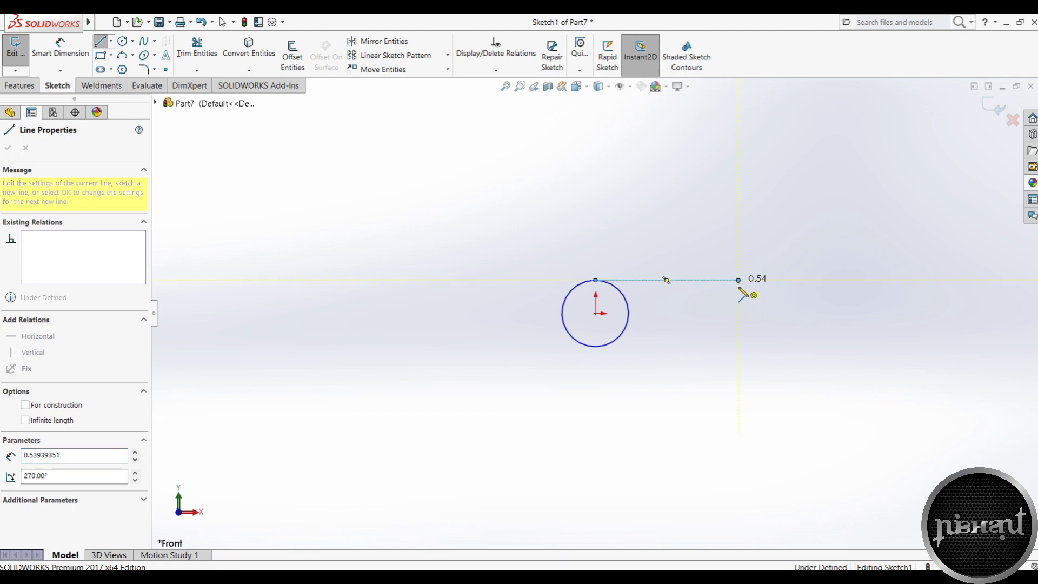
# Finish the closed L outline down the lower arm, ending at the circle's bottom point.
pyautogui.click(739, 301)
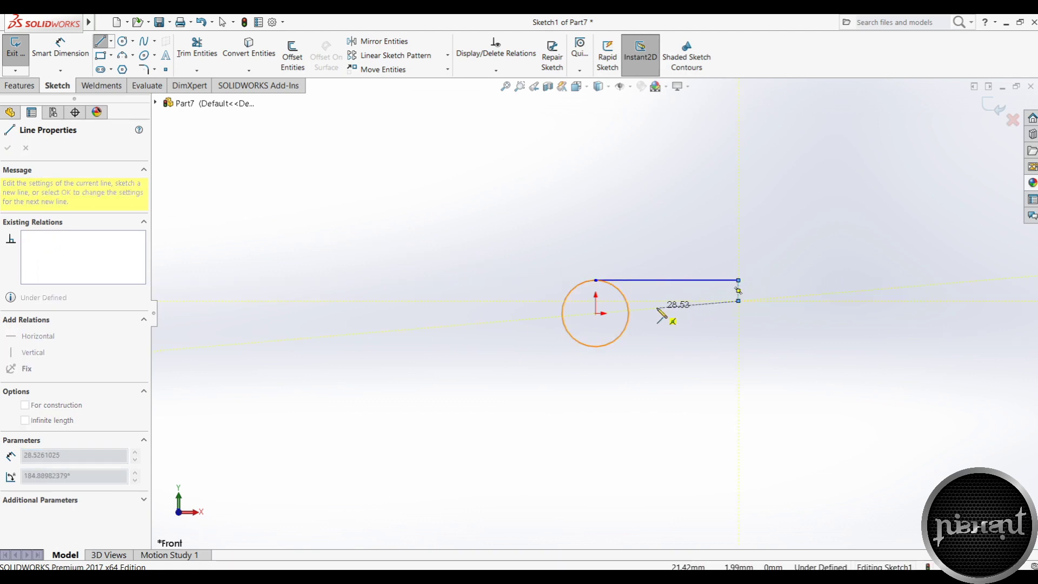
pyautogui.click(651, 301)
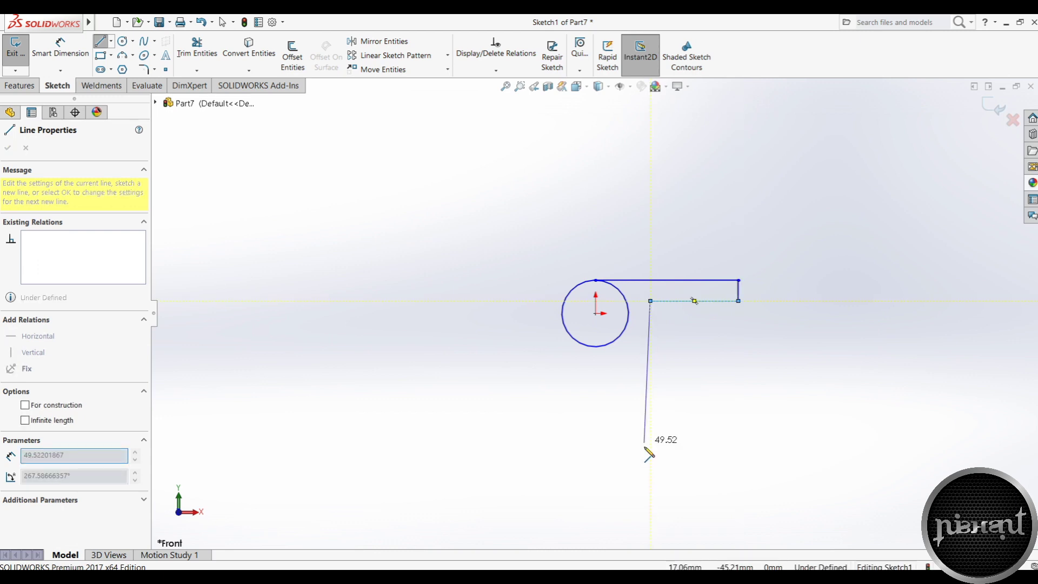
pyautogui.click(651, 454)
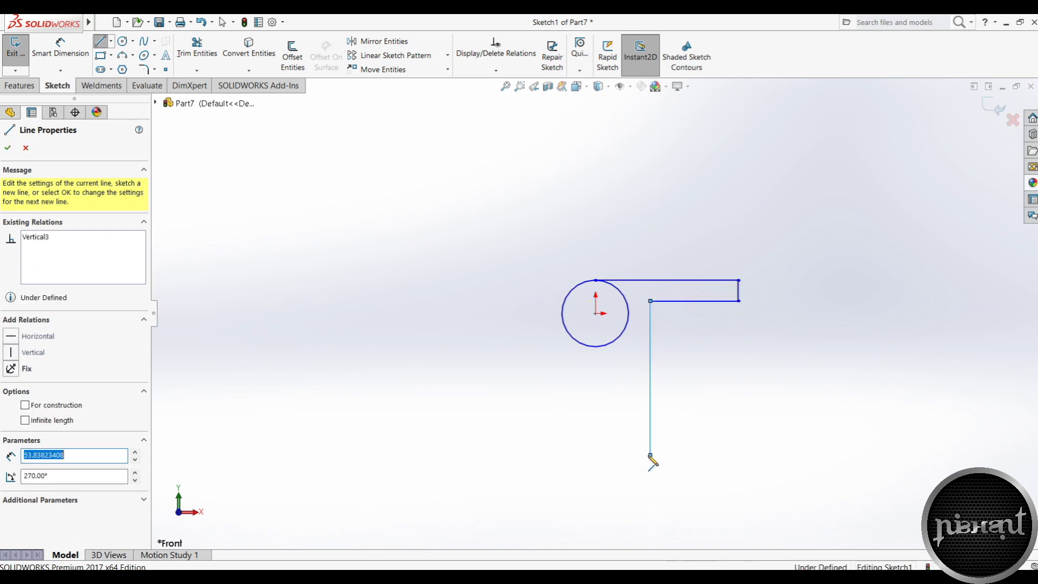
pyautogui.click(629, 455)
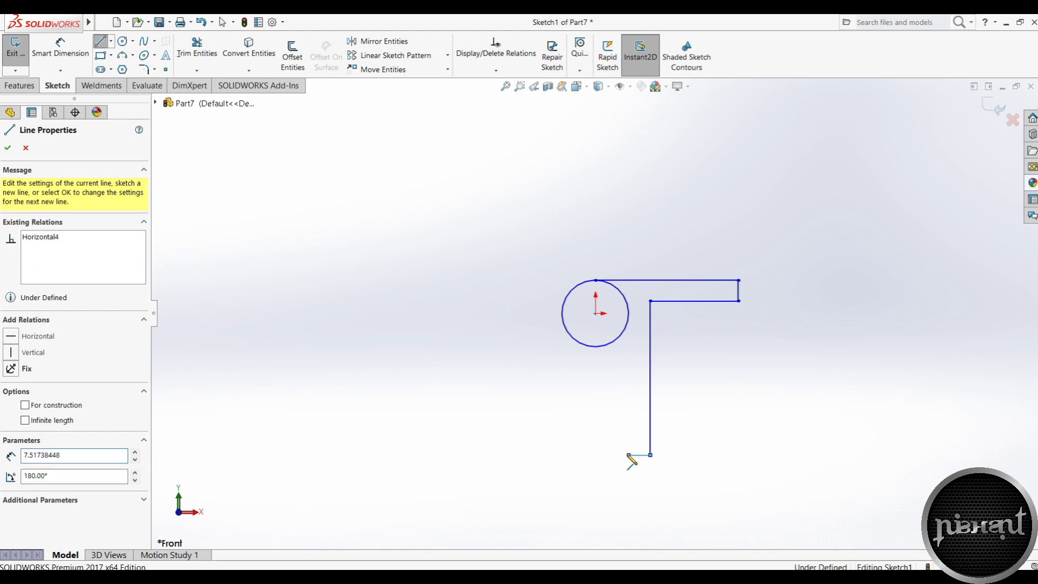
pyautogui.click(628, 347)
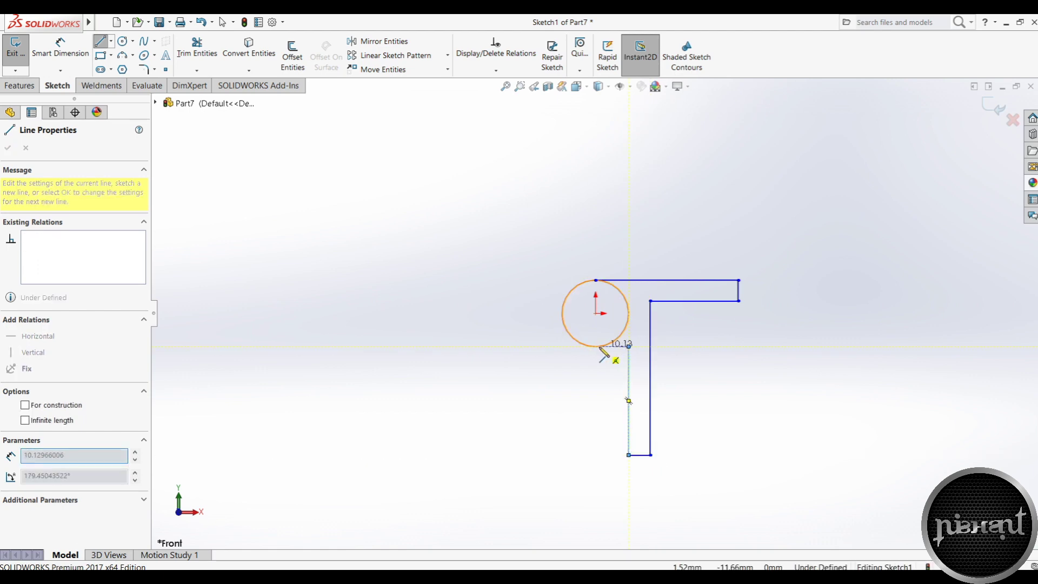
pyautogui.click(596, 346)
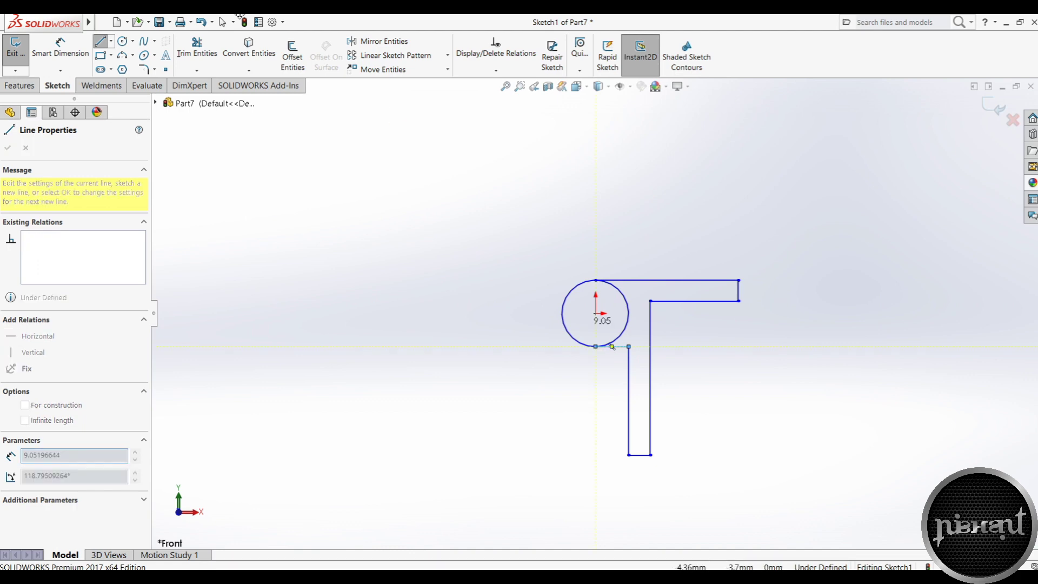
pyautogui.click(197, 49)
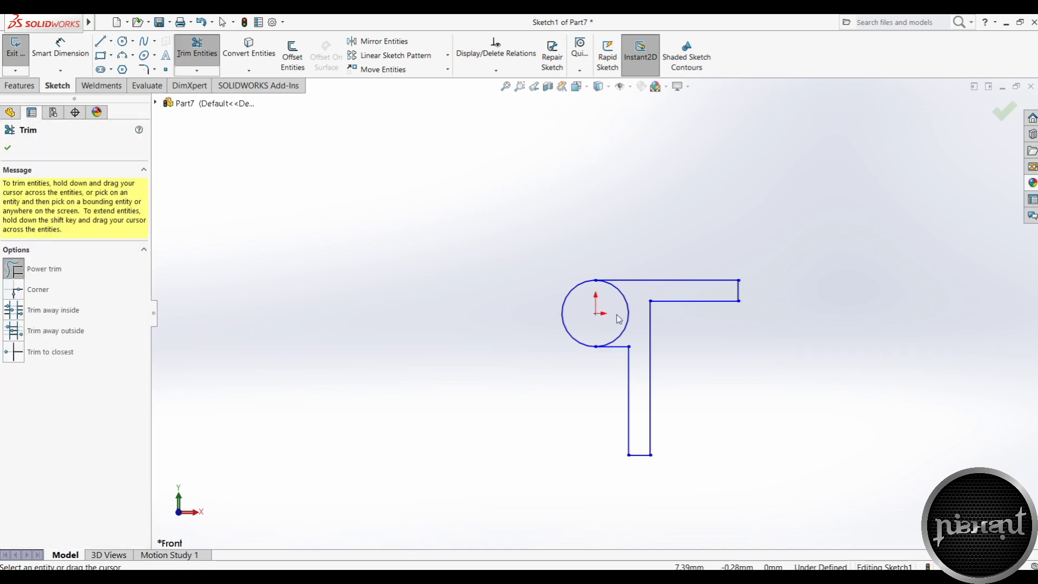
# Trim the circle inside the outline and dimension the remaining arc to R40 (20/0.5).
pyautogui.moveTo(628, 331); pyautogui.dragTo(629, 332)
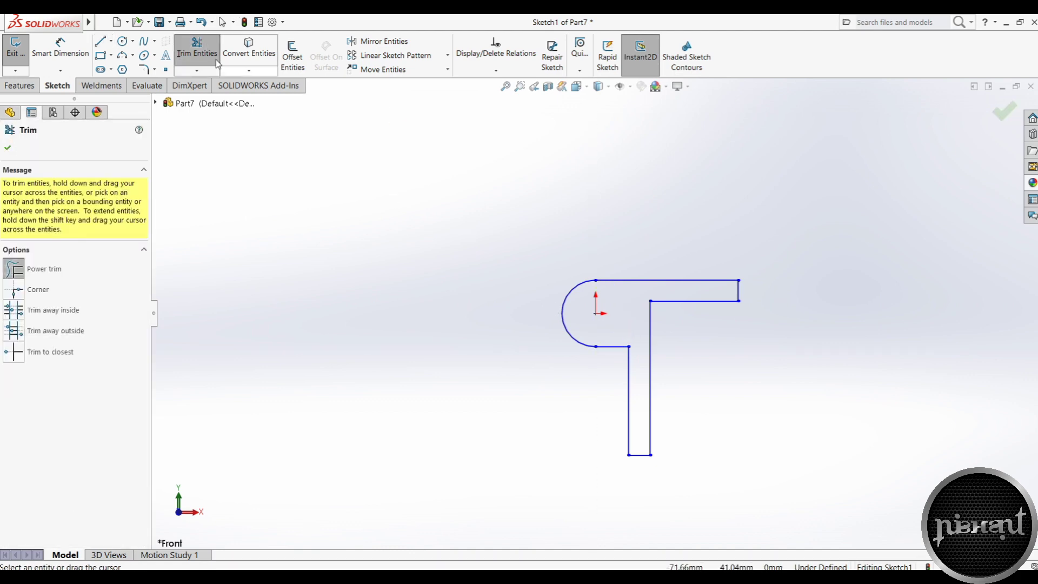
pyautogui.click(51, 54)
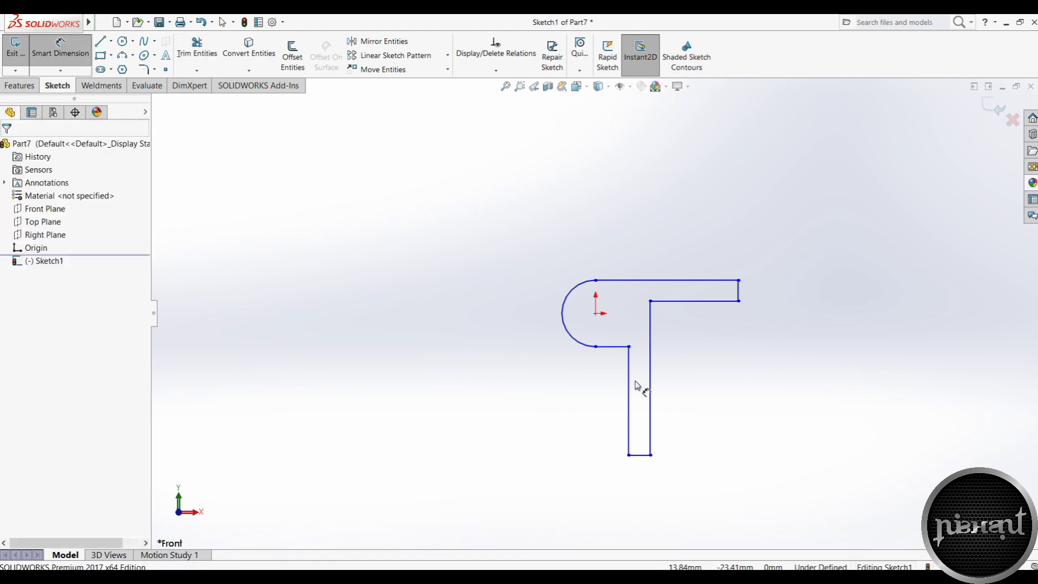
pyautogui.click(578, 346)
pyautogui.click(495, 321)
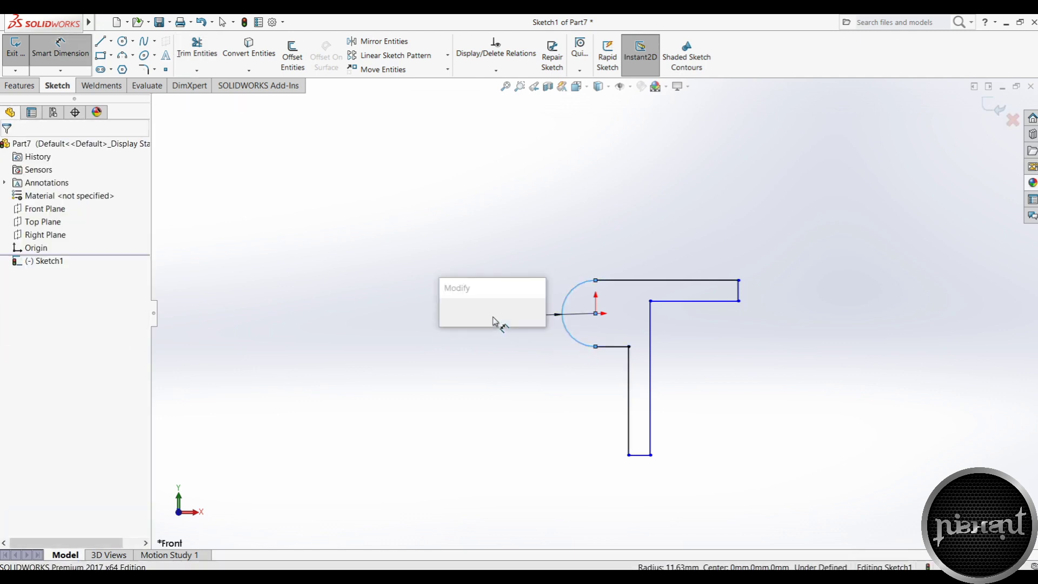
pyautogui.write('20')
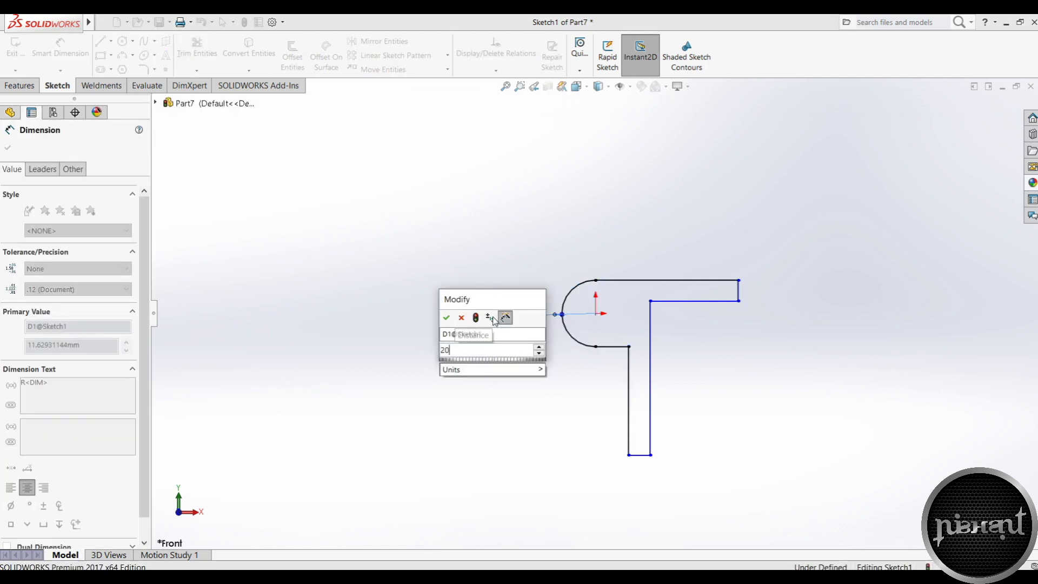
pyautogui.write('/')
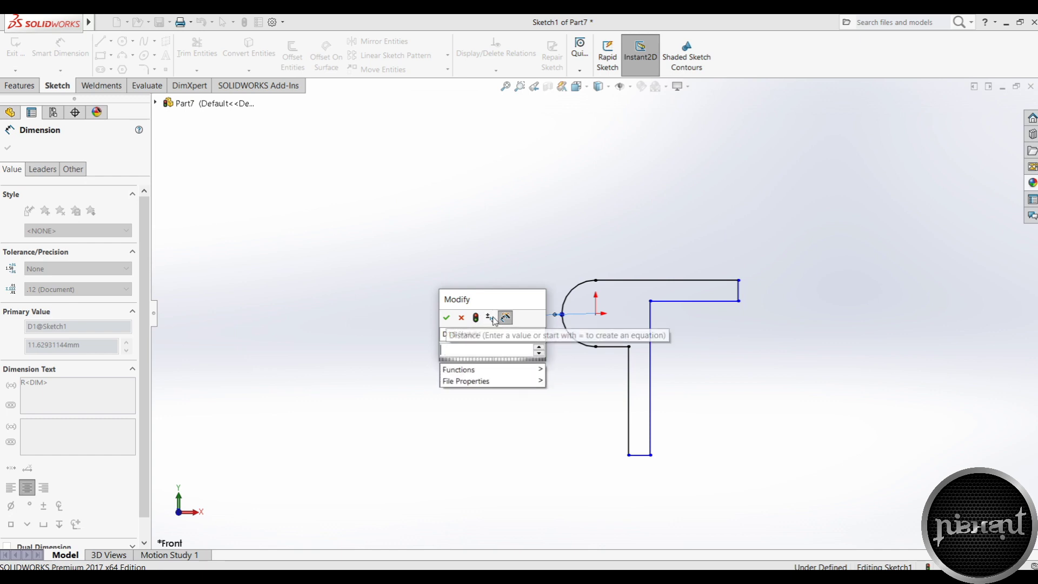
pyautogui.write('0.5')
pyautogui.press('Return')
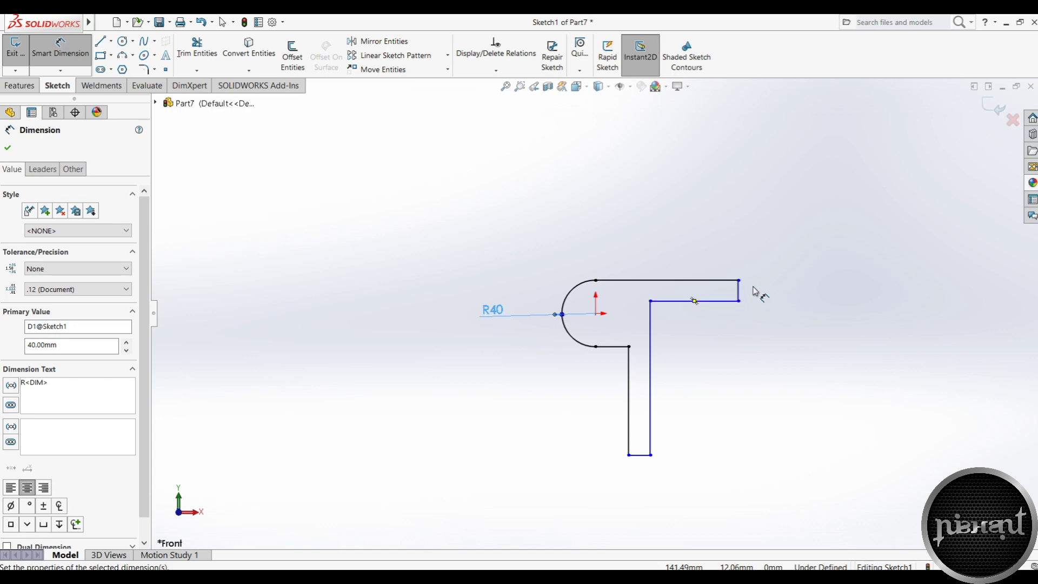
# Set both arm widths to 12 and begin a horizontal corner-to-corner dimension.
pyautogui.click(740, 297)
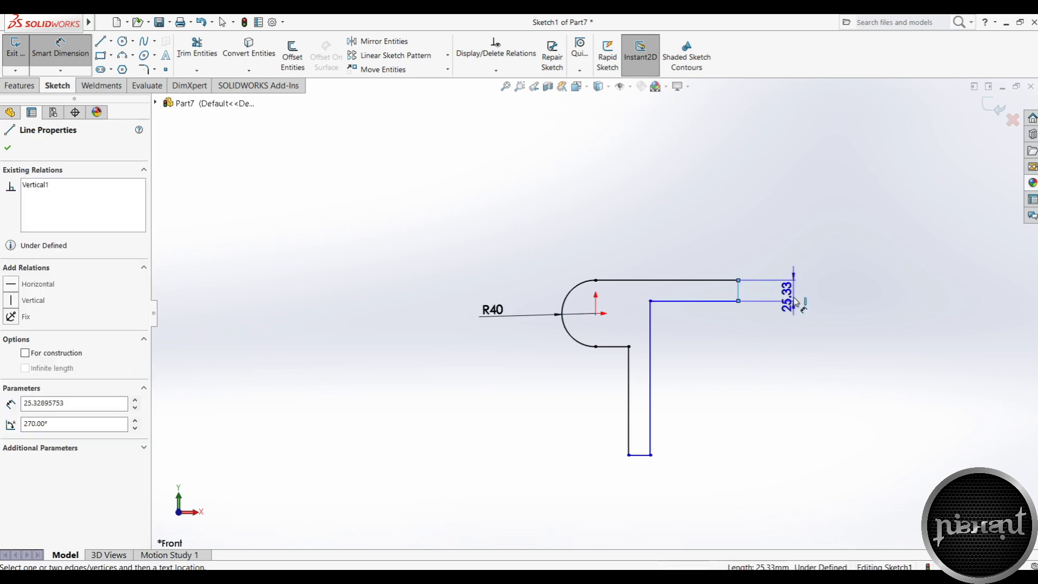
pyautogui.click(794, 301)
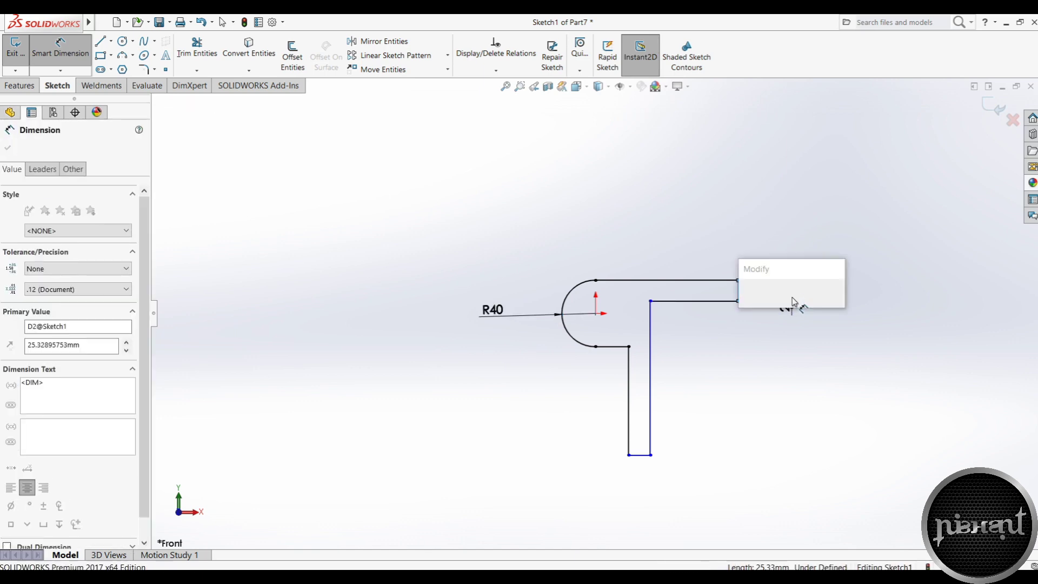
pyautogui.write('12')
pyautogui.press('Return')
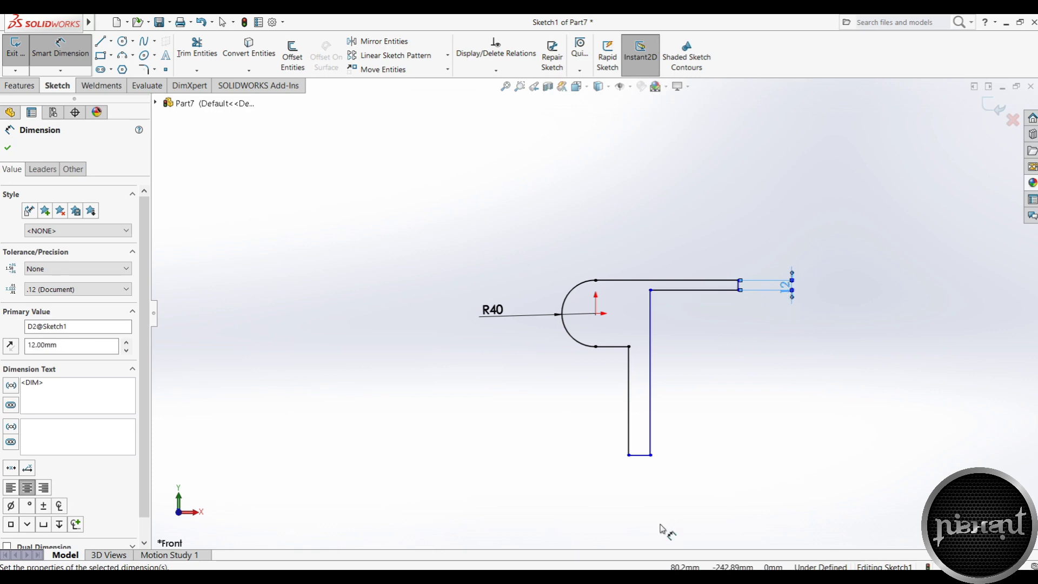
pyautogui.click(642, 457)
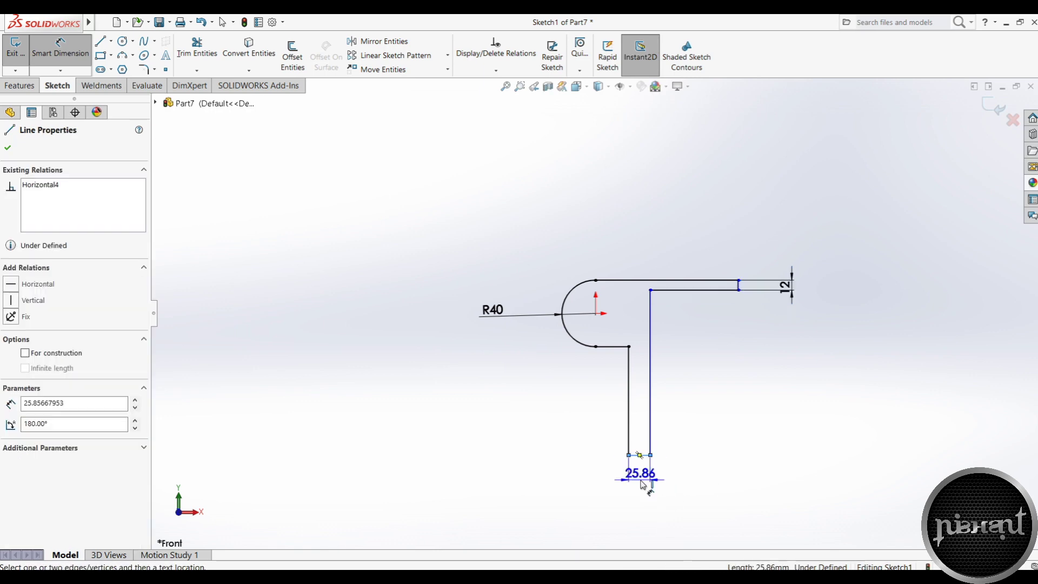
pyautogui.click(642, 483)
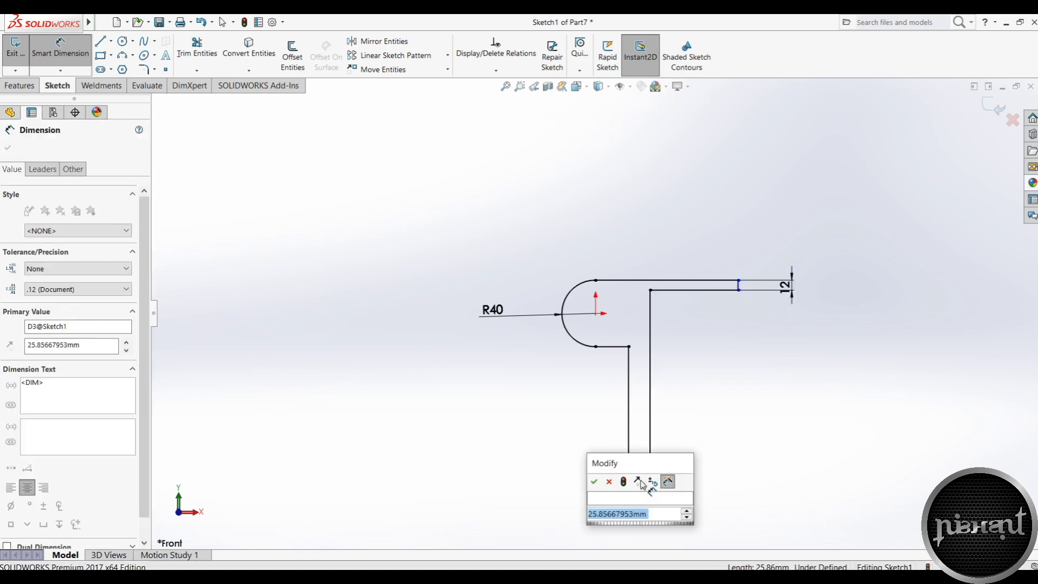
pyautogui.write('12')
pyautogui.press('Return')
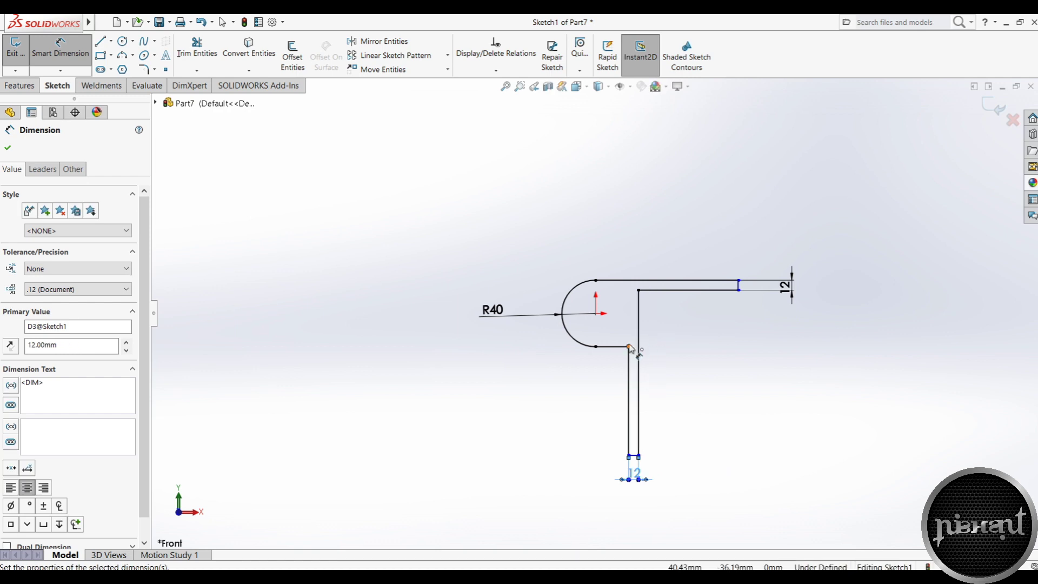
pyautogui.click(629, 347)
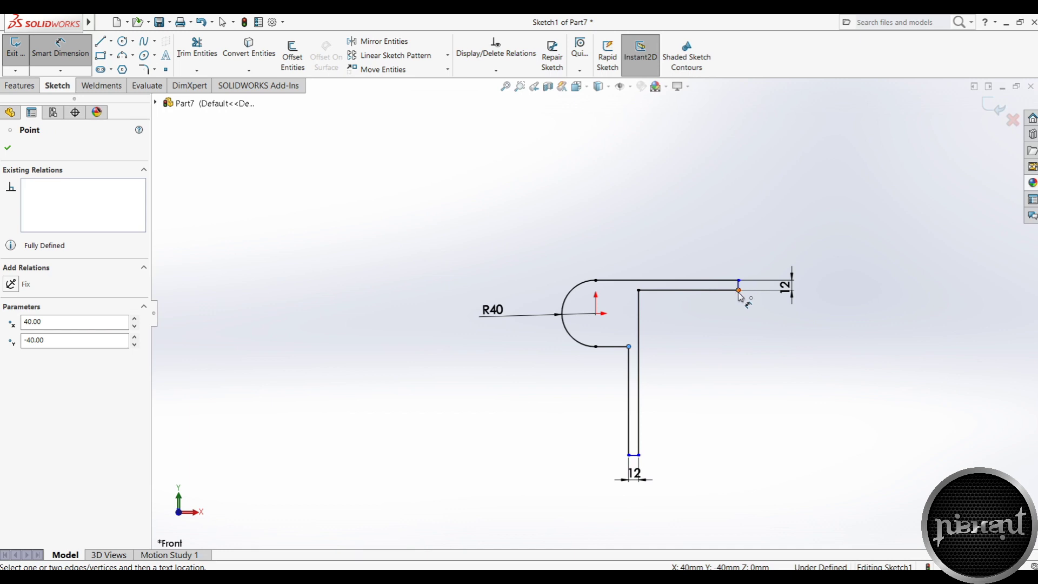
pyautogui.click(739, 290)
# Set the horizontal span to 58 and the sketch height to 80.
pyautogui.click(706, 397)
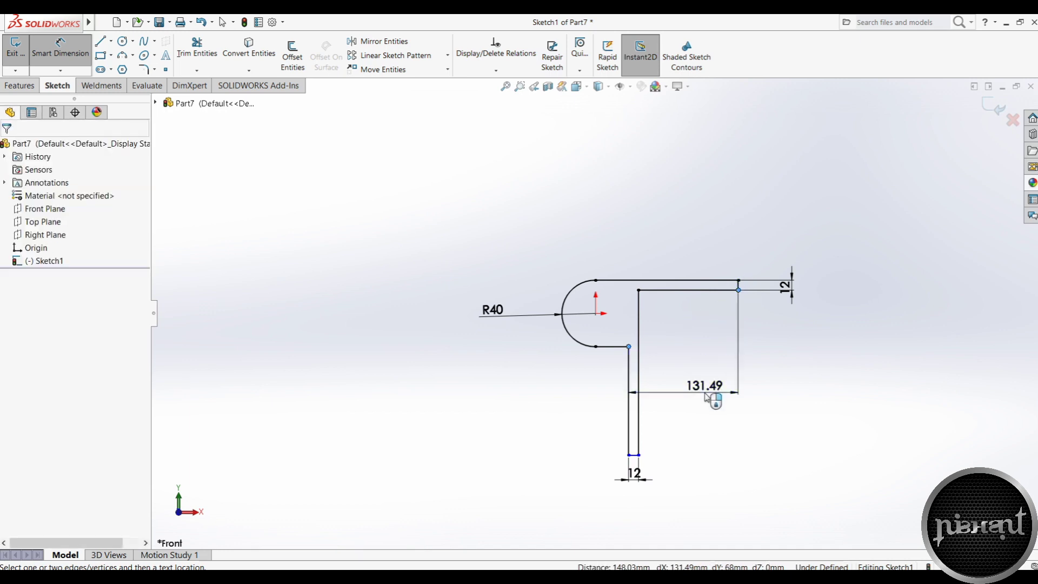
pyautogui.write('58')
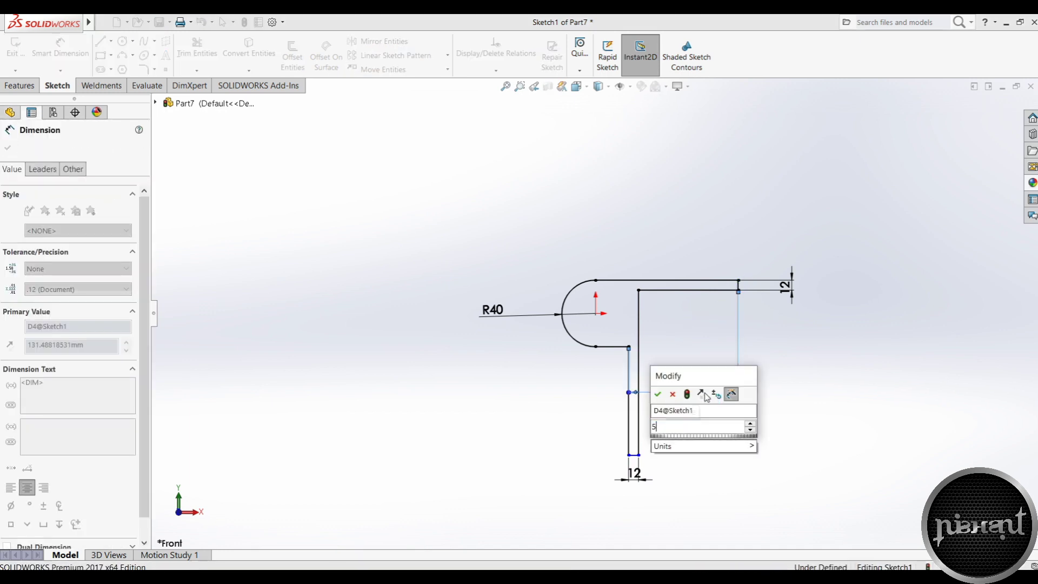
pyautogui.press('Return')
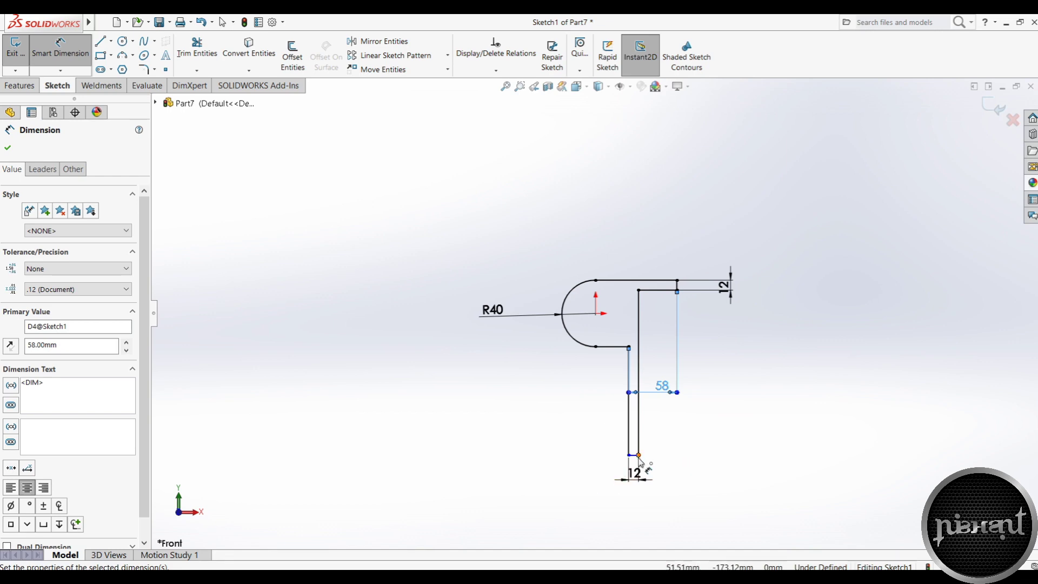
pyautogui.click(639, 457)
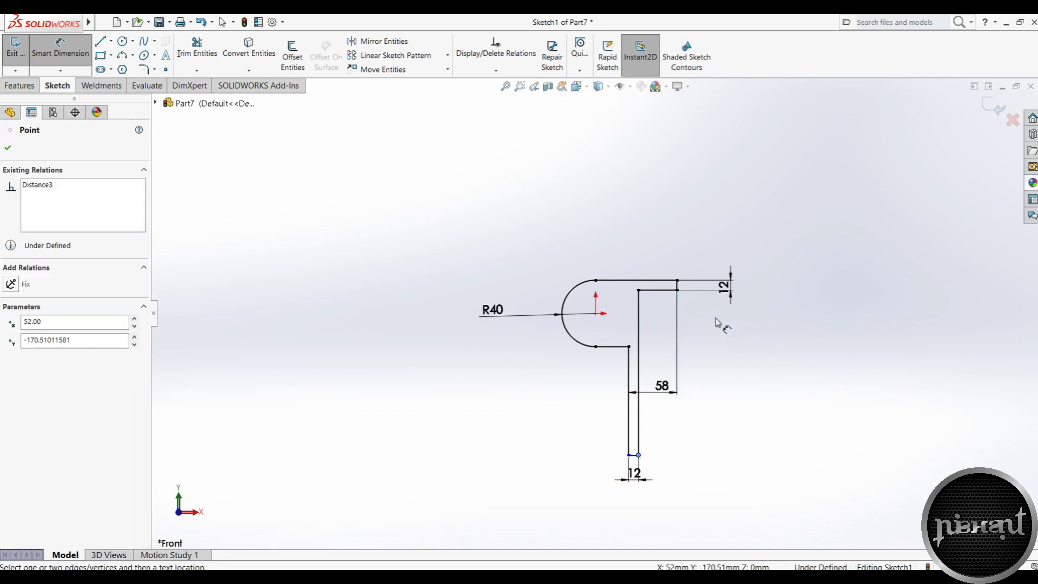
pyautogui.click(678, 291)
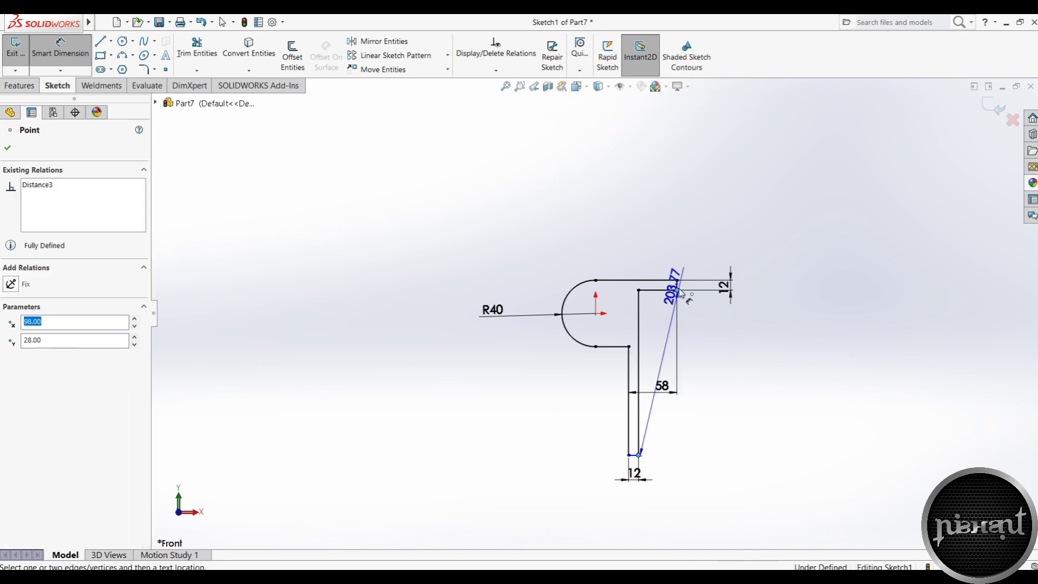
pyautogui.click(729, 331)
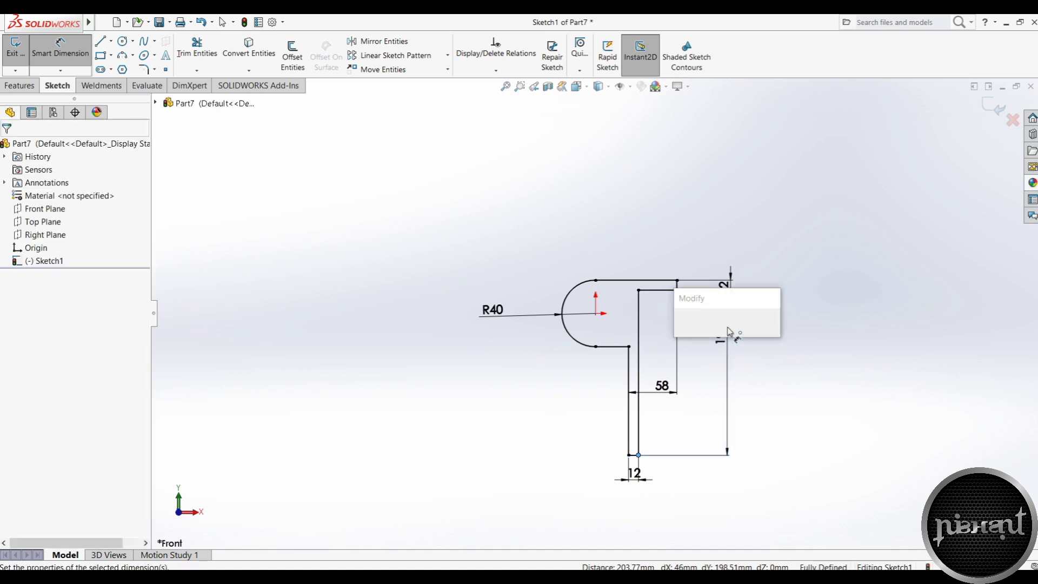
pyautogui.press('Return')
pyautogui.write('80')
pyautogui.press('Return')
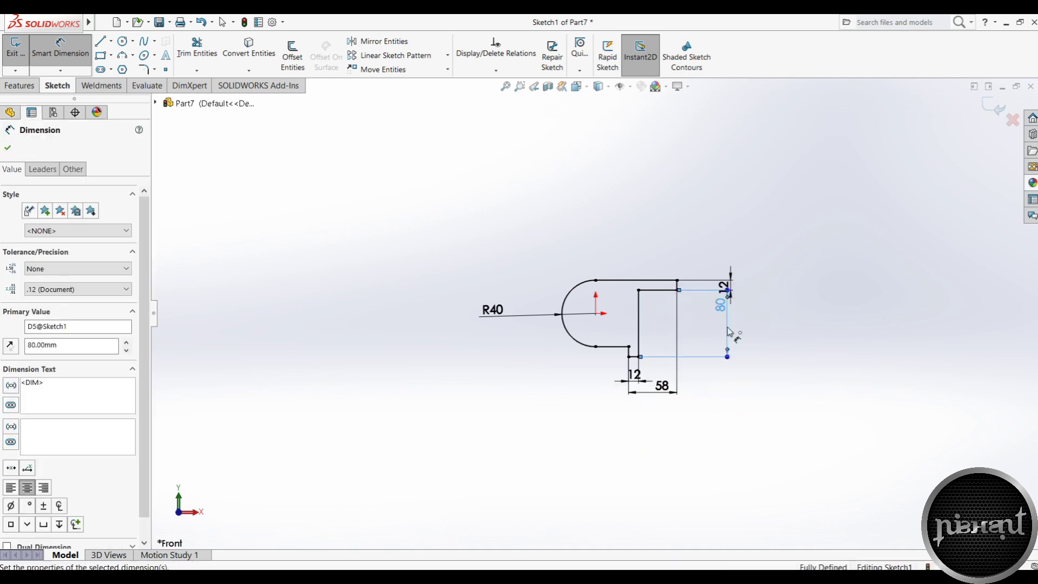
# Change the rounded end's radius from R40 to R20.
pyautogui.doubleClick(493, 309)
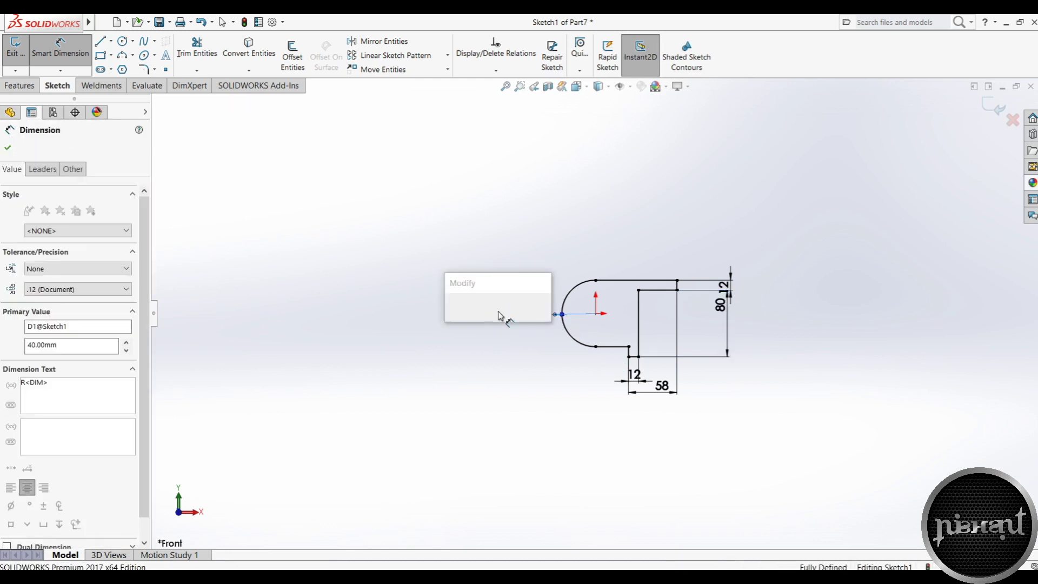
pyautogui.write('20')
pyautogui.press('Return')
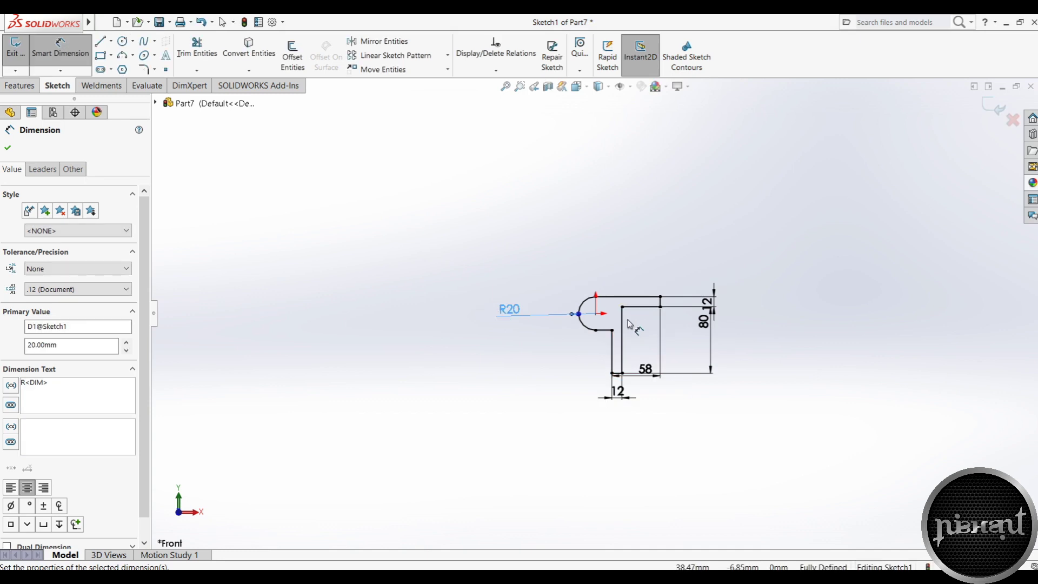
pyautogui.scroll(2, 629, 308)
pyautogui.scroll(-1, 629, 316)
pyautogui.scroll(-3, 629, 323)
pyautogui.scroll(-2, 629, 323)
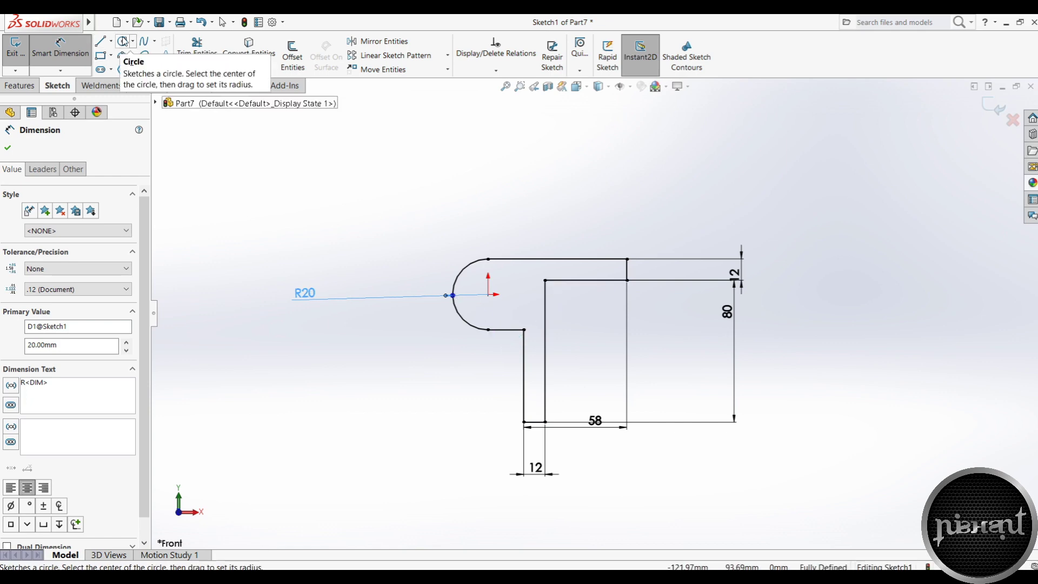
pyautogui.click(124, 41)
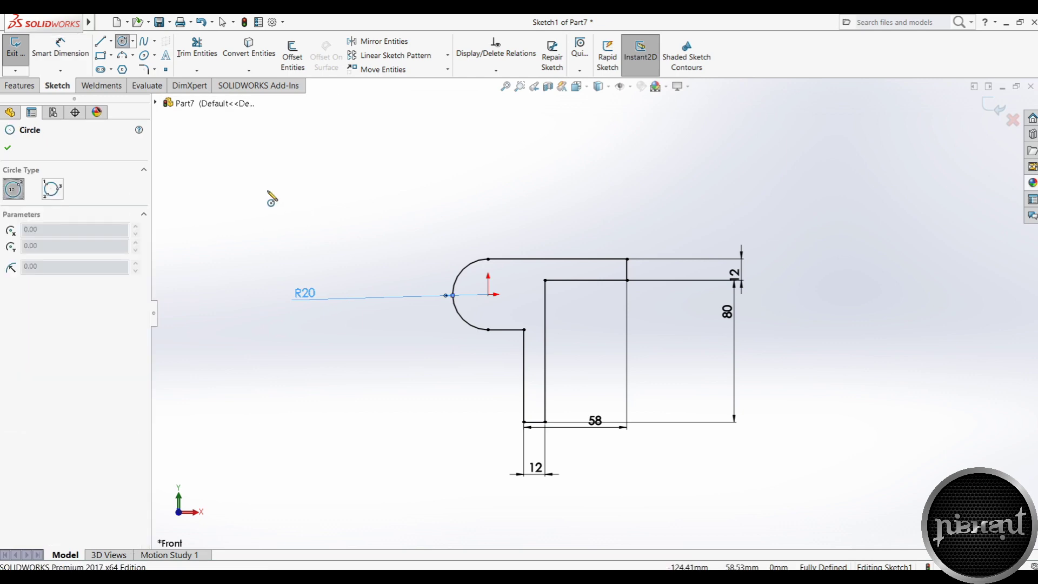
# Add a 20 dimension from the arc centre to the corner below the rounded end.
pyautogui.press('Escape')
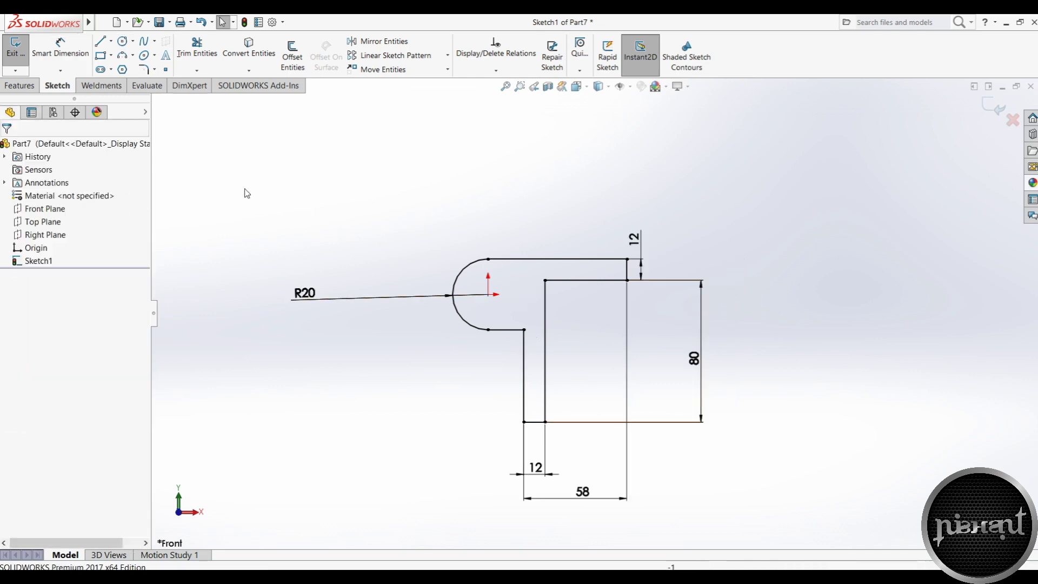
pyautogui.click(60, 48)
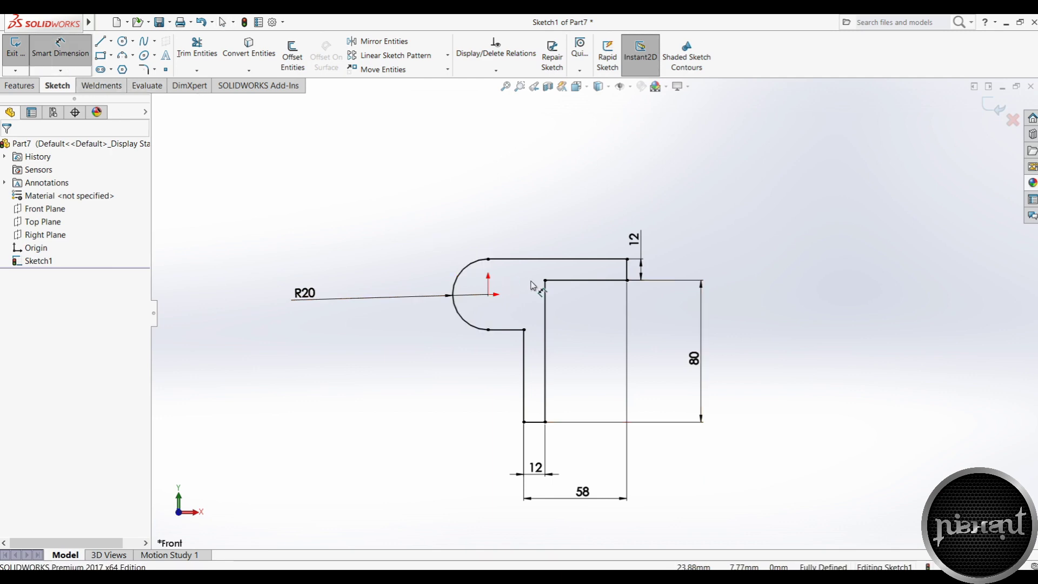
pyautogui.click(489, 295)
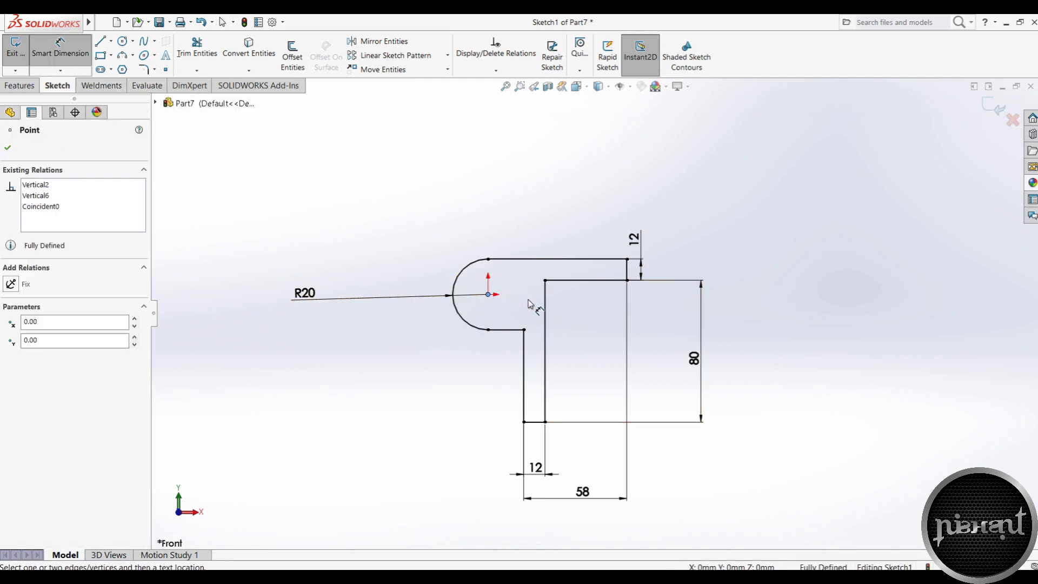
pyautogui.click(524, 330)
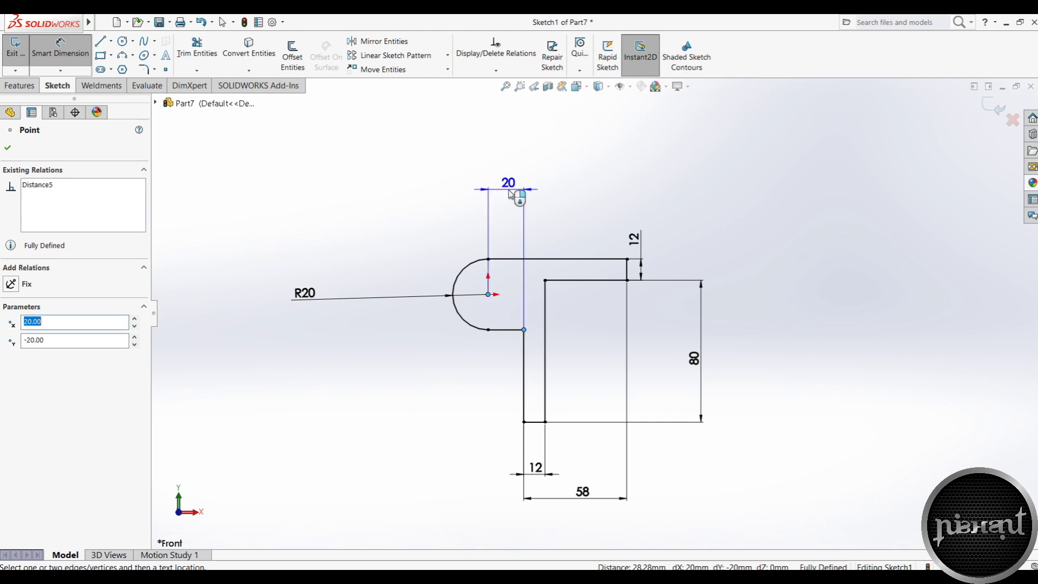
pyautogui.click(512, 204)
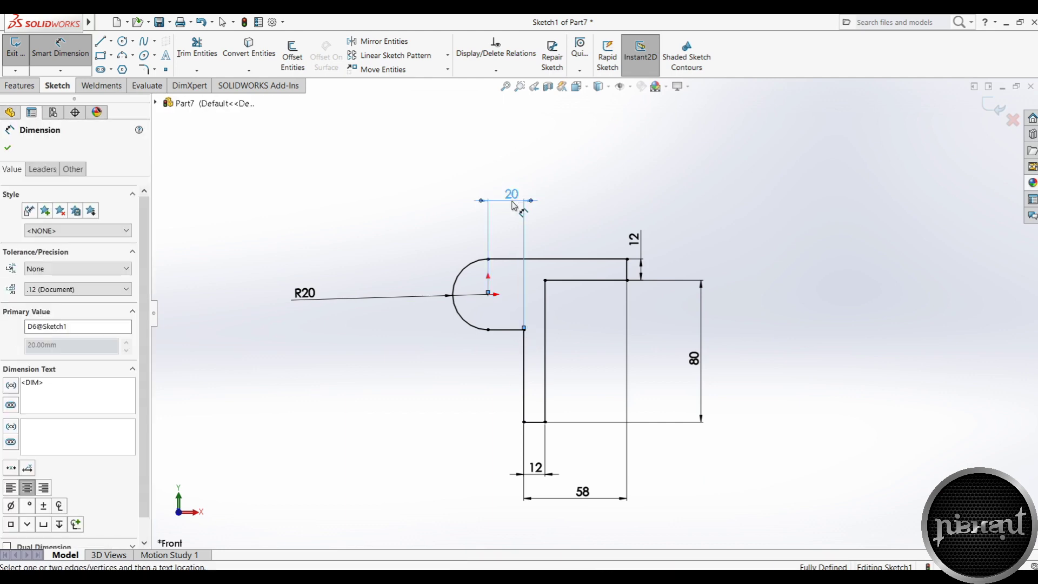
pyautogui.press('Escape')
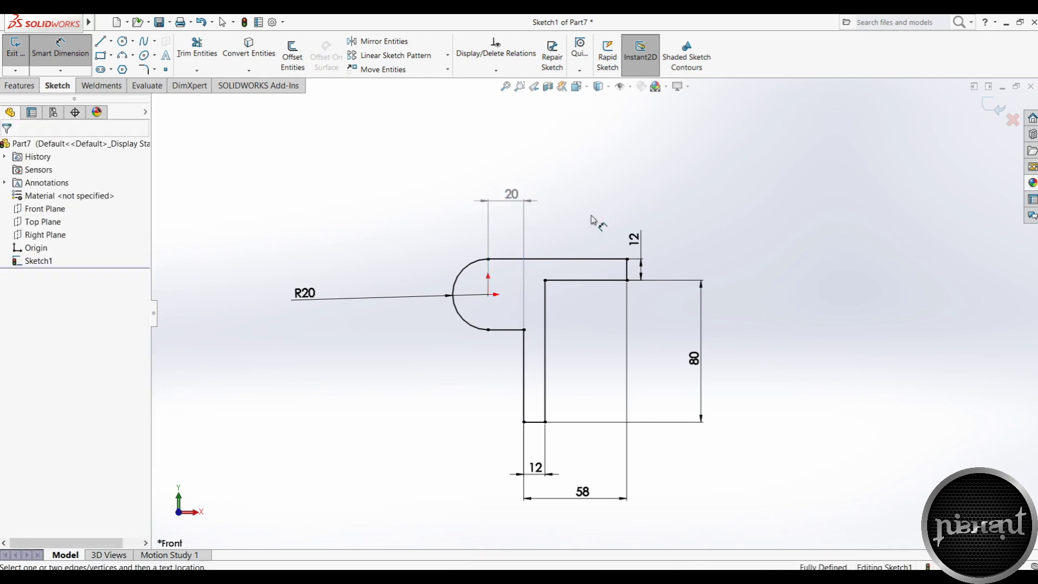
pyautogui.press('Escape')
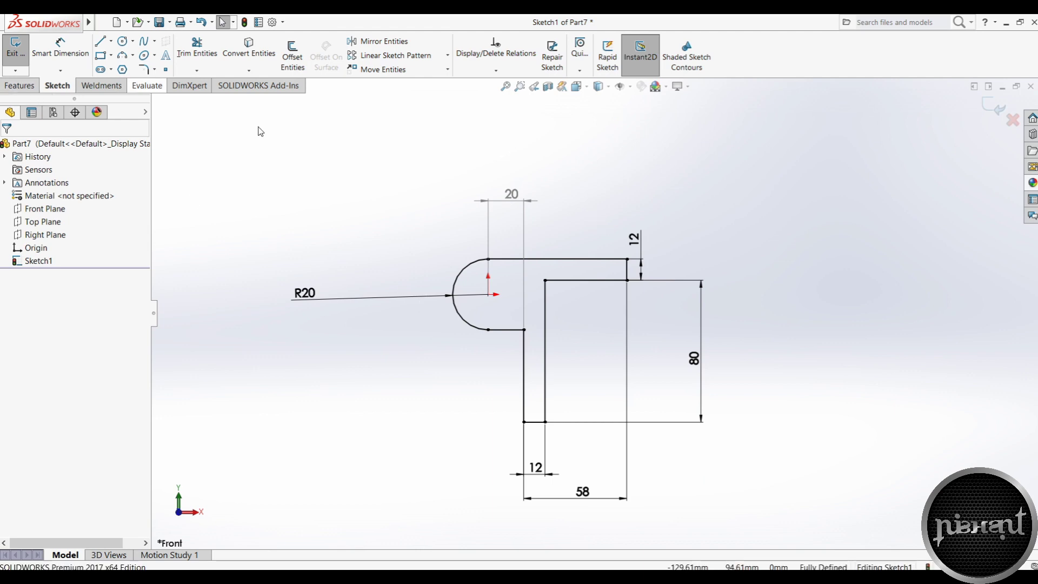
pyautogui.click(122, 42)
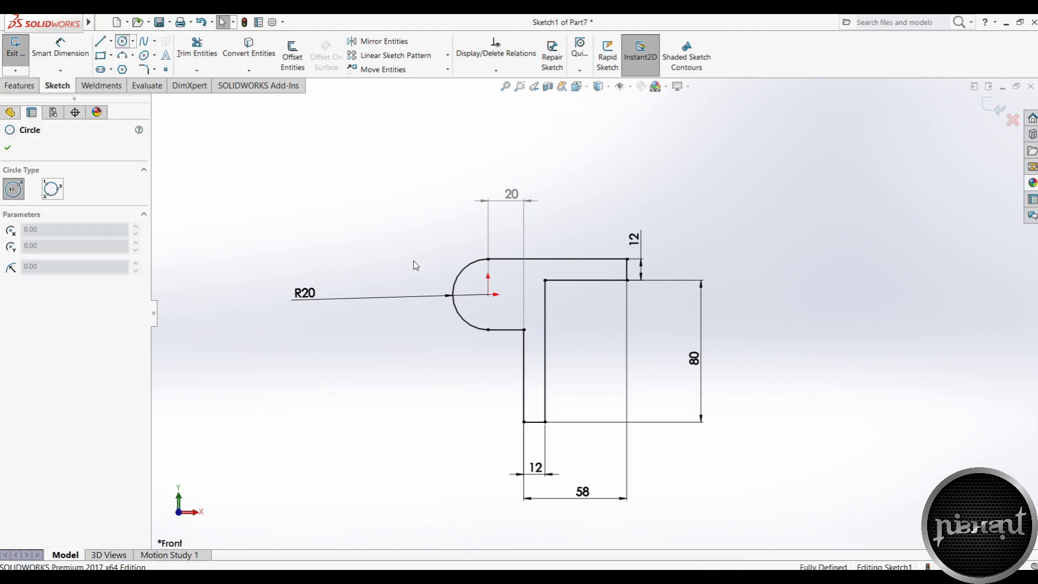
# Attempt a circle at the arc centre, then undo the oversized result.
pyautogui.click(488, 295)
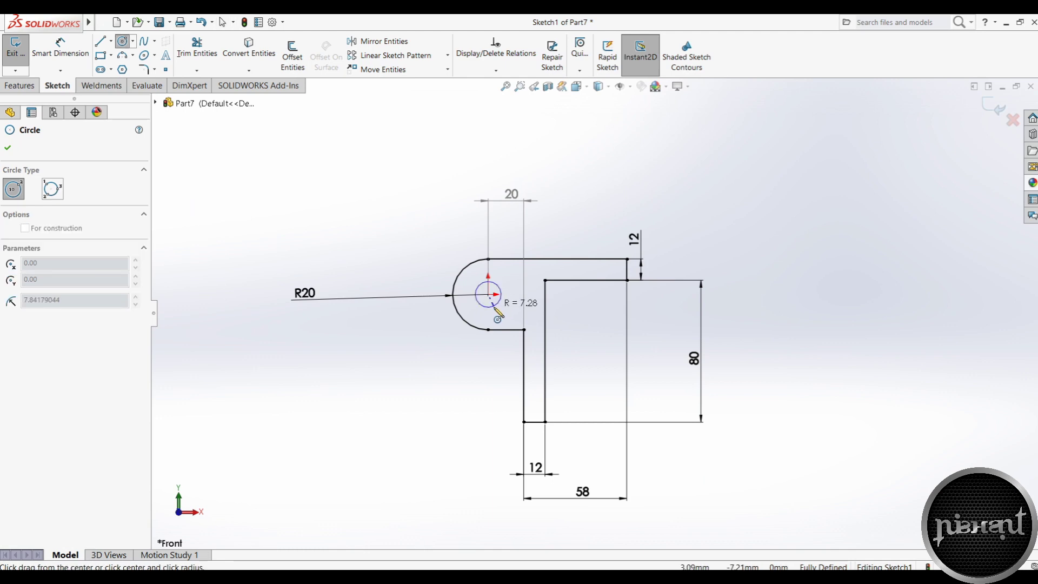
pyautogui.click(495, 308)
pyautogui.write('16*2')
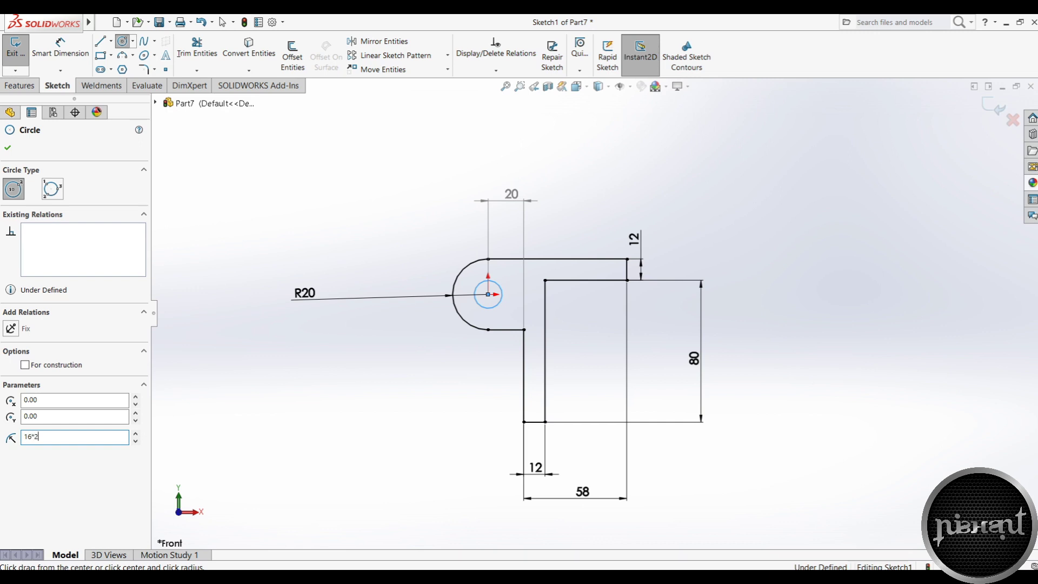
pyautogui.press('Return')
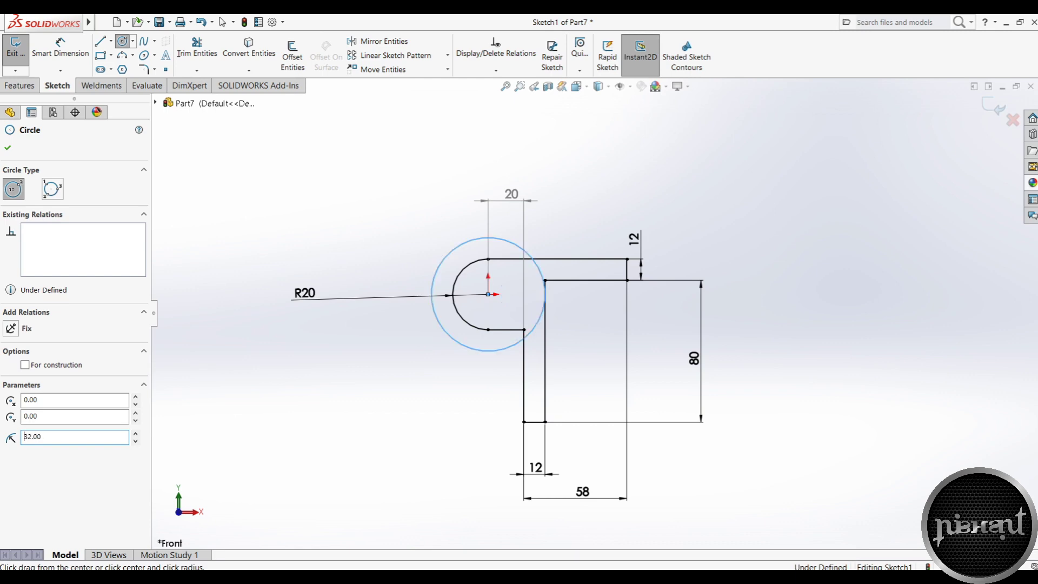
pyautogui.press('Escape')
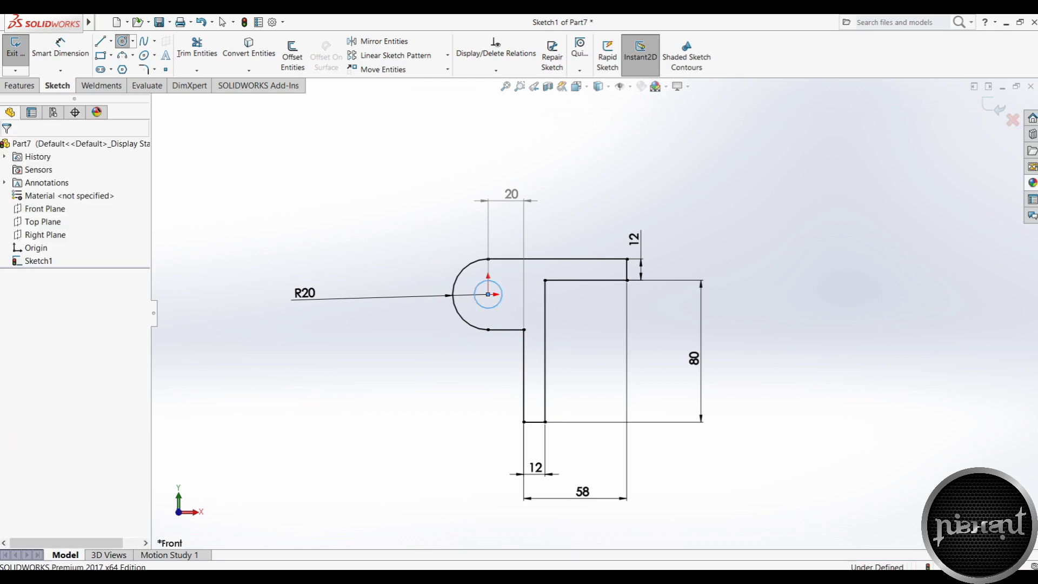
pyautogui.hotkey('ctrl', 'z')
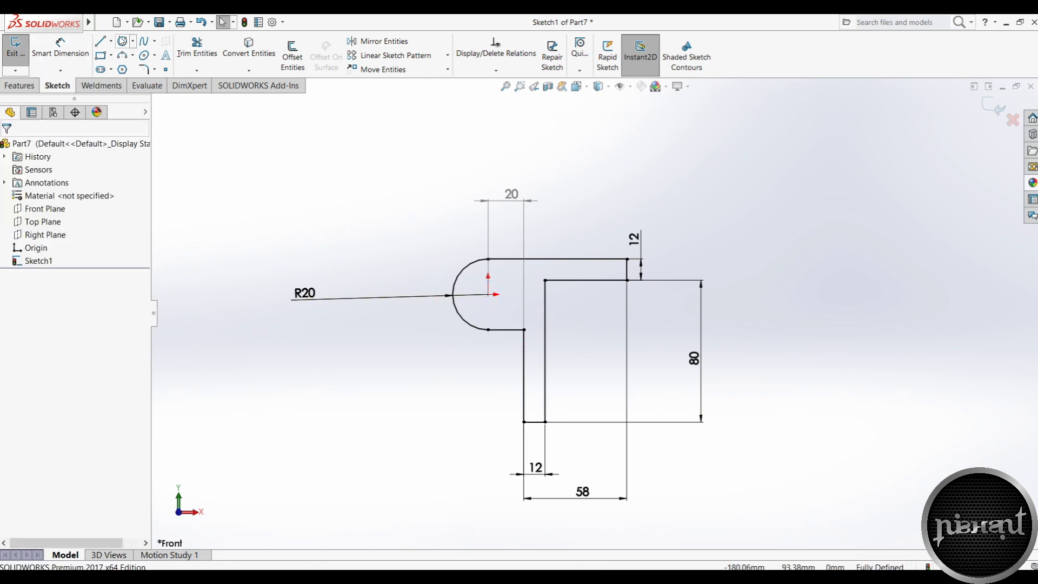
# Redraw the circle at the R20 arc centre and dimension it Ø16.
pyautogui.click(124, 43)
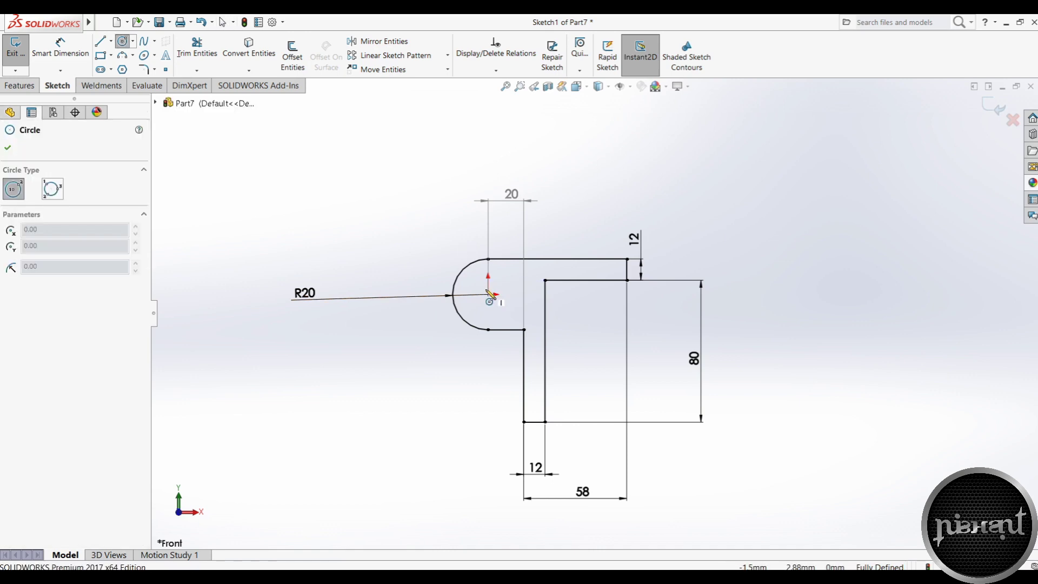
pyautogui.click(488, 294)
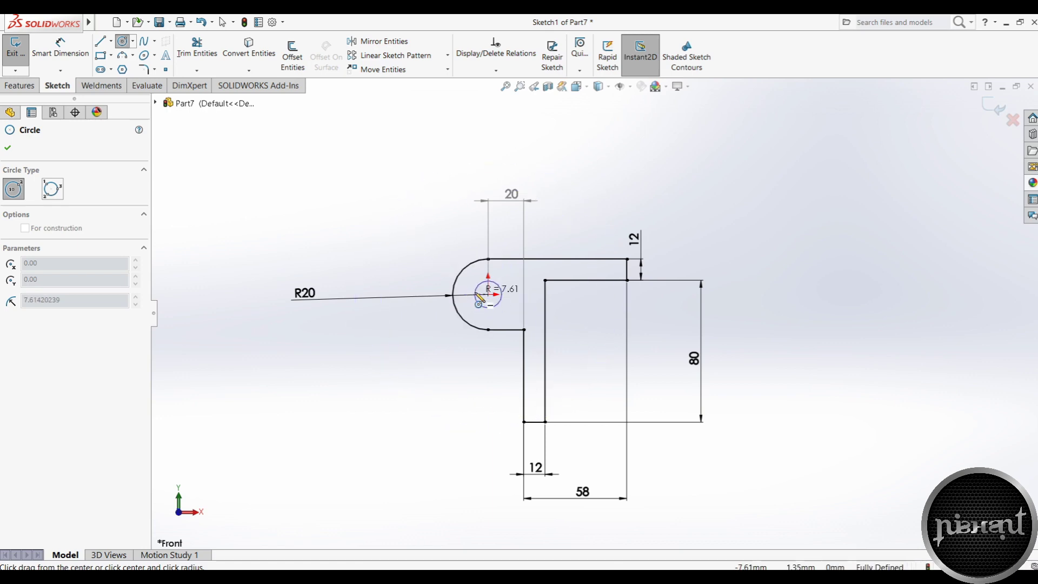
pyautogui.click(476, 294)
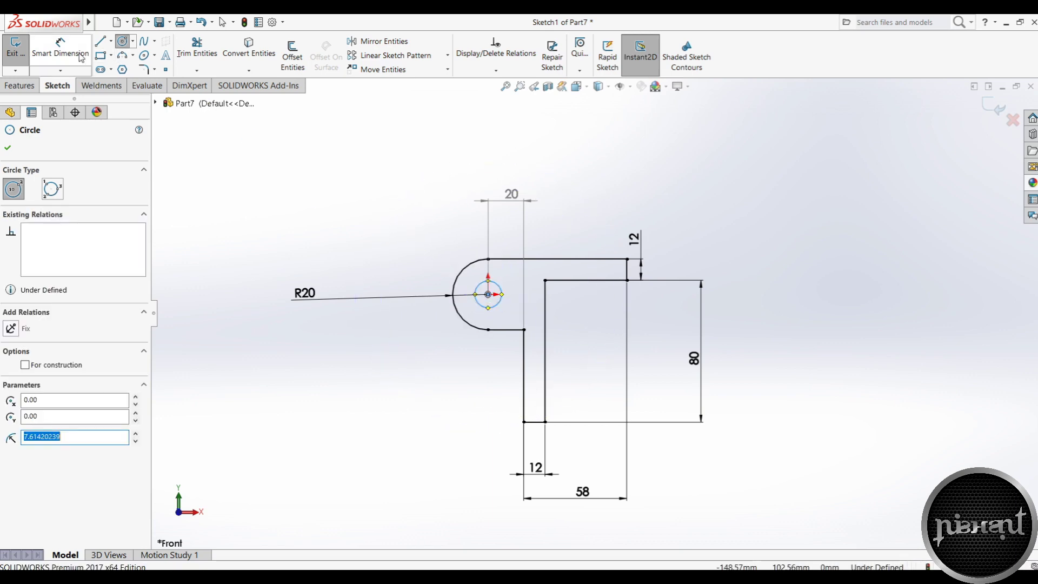
pyautogui.click(60, 49)
pyautogui.click(492, 313)
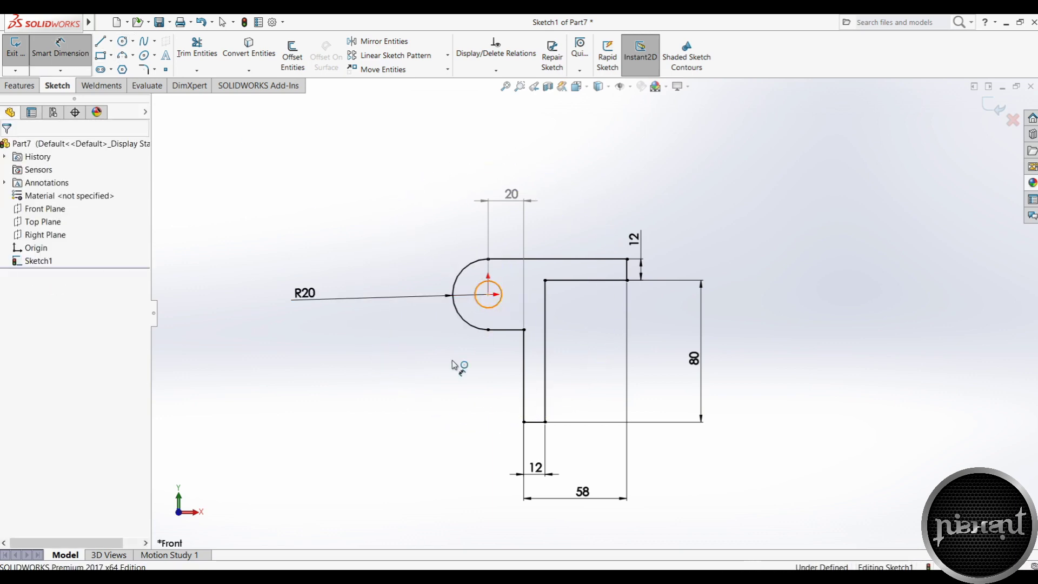
pyautogui.click(411, 365)
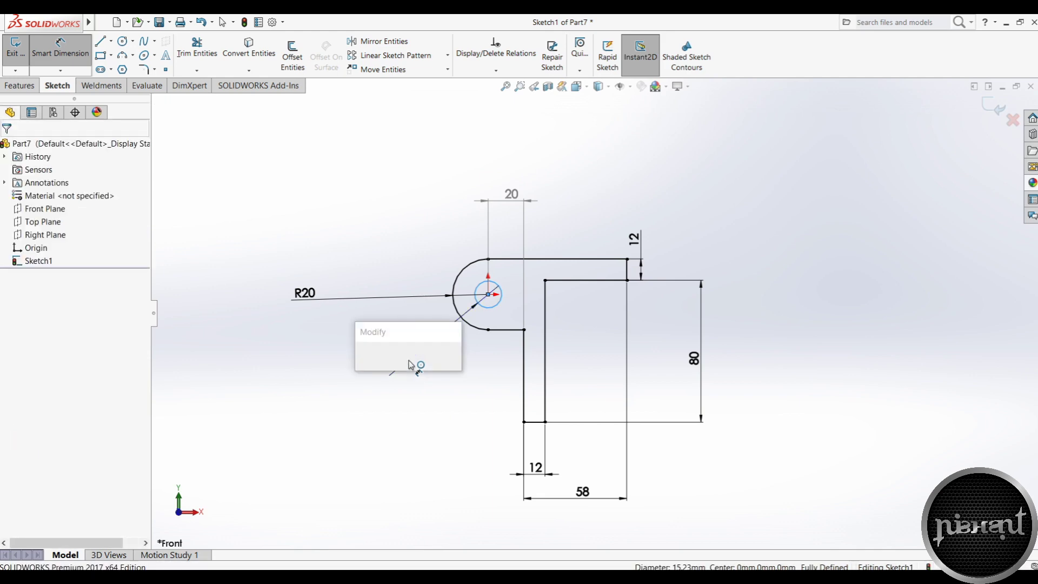
pyautogui.press('Return')
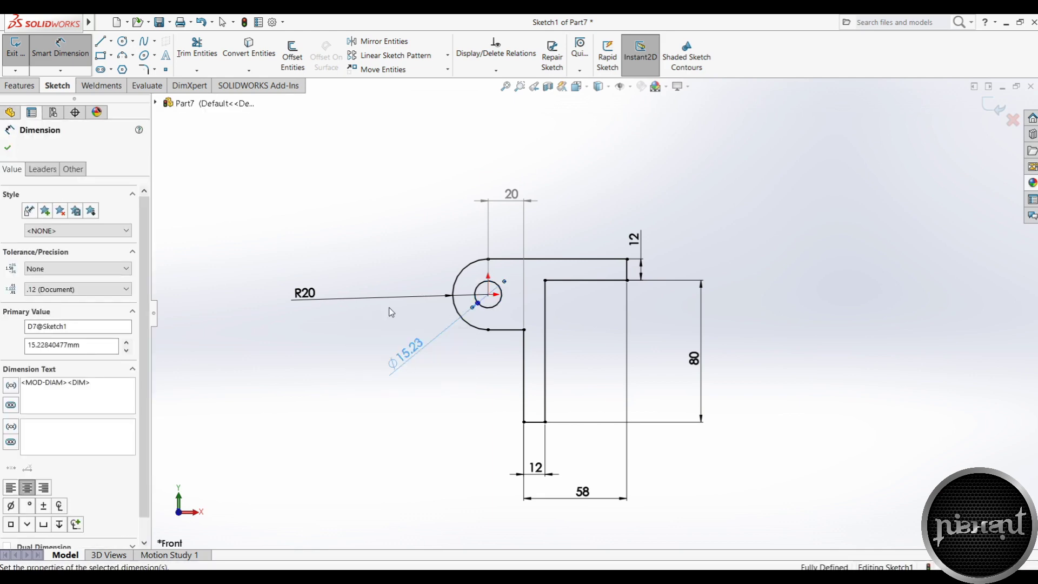
pyautogui.write('16')
pyautogui.click(20, 86)
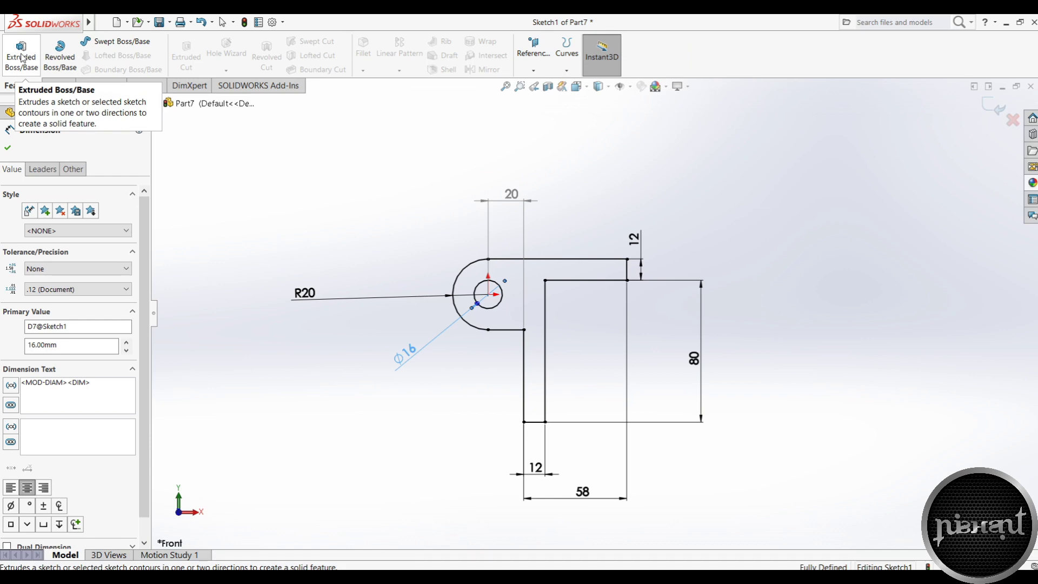
# Extrude the sketch 40 mm Blind into Boss-Extrude1.
pyautogui.click(20, 53)
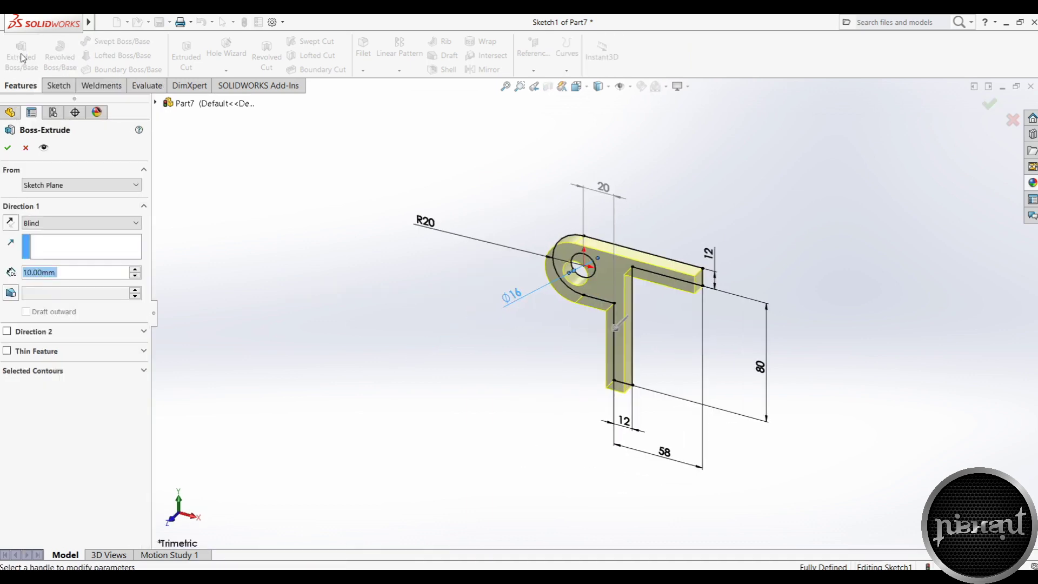
pyautogui.write('4')
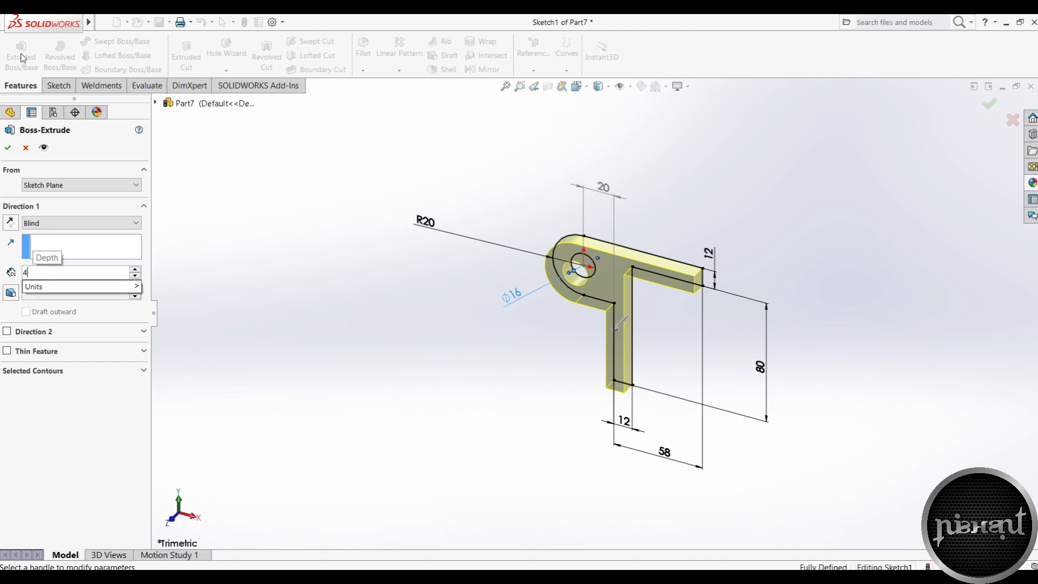
pyautogui.write('0')
pyautogui.press('Return')
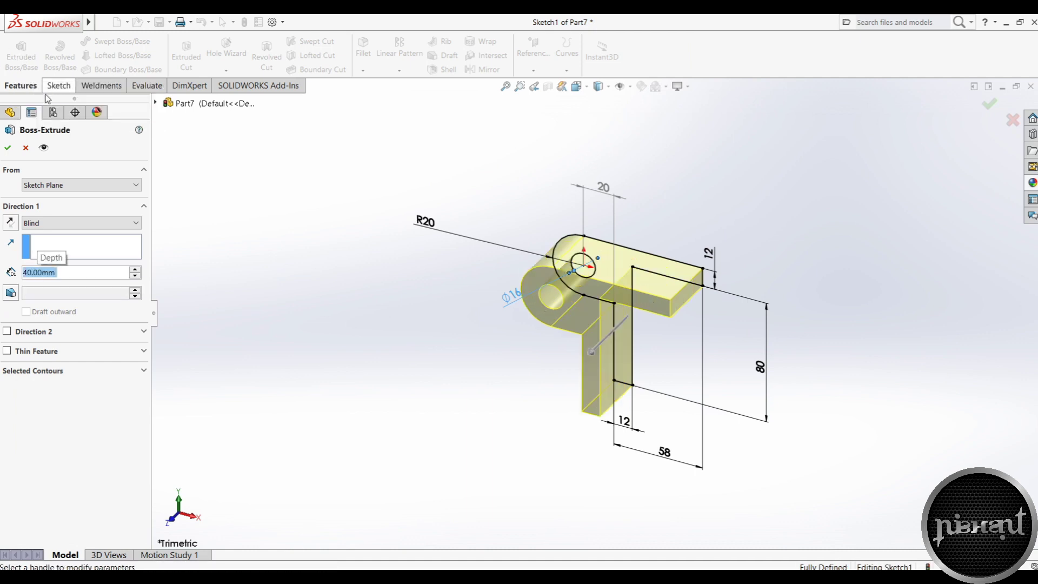
pyautogui.click(8, 148)
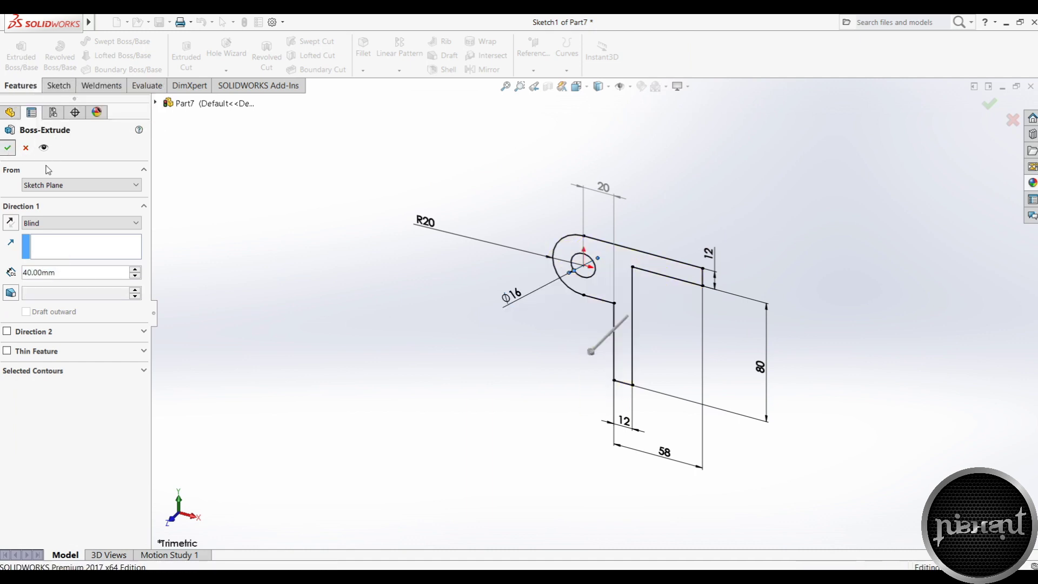
pyautogui.click(374, 396)
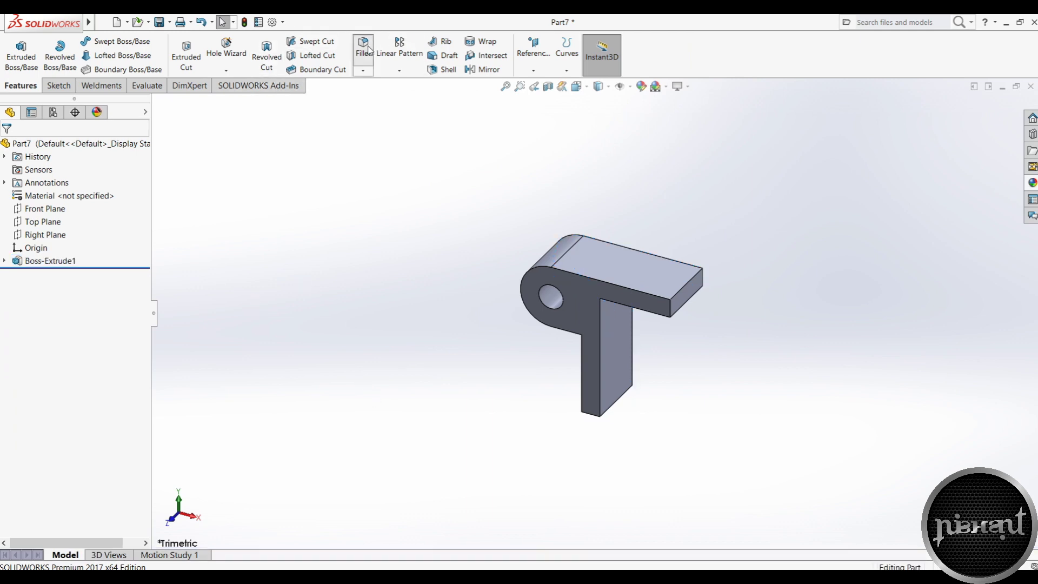
# Fillet the four arm-end edges with a 20 mm radius.
pyautogui.click(672, 304)
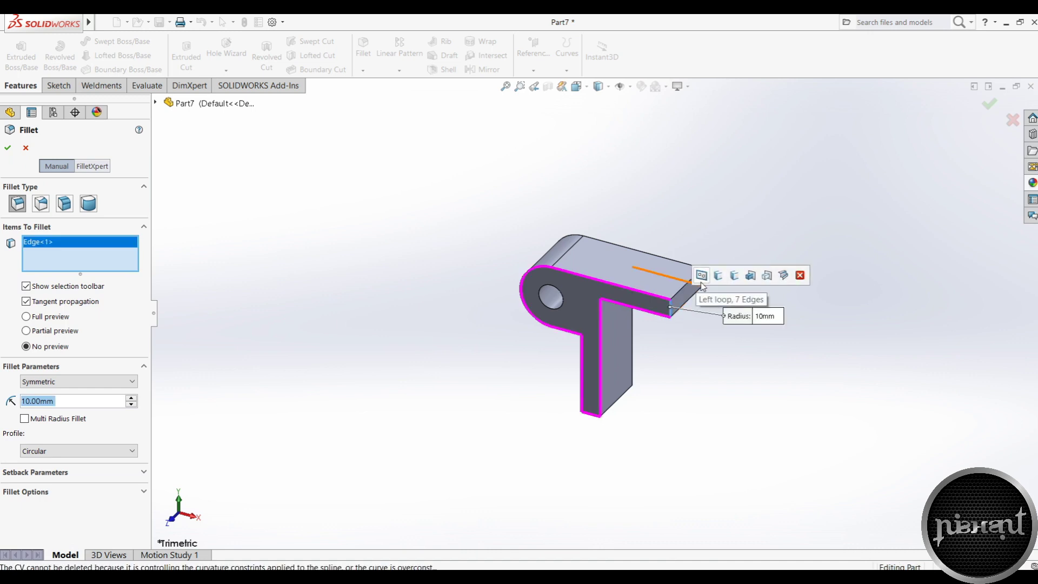
pyautogui.click(628, 392)
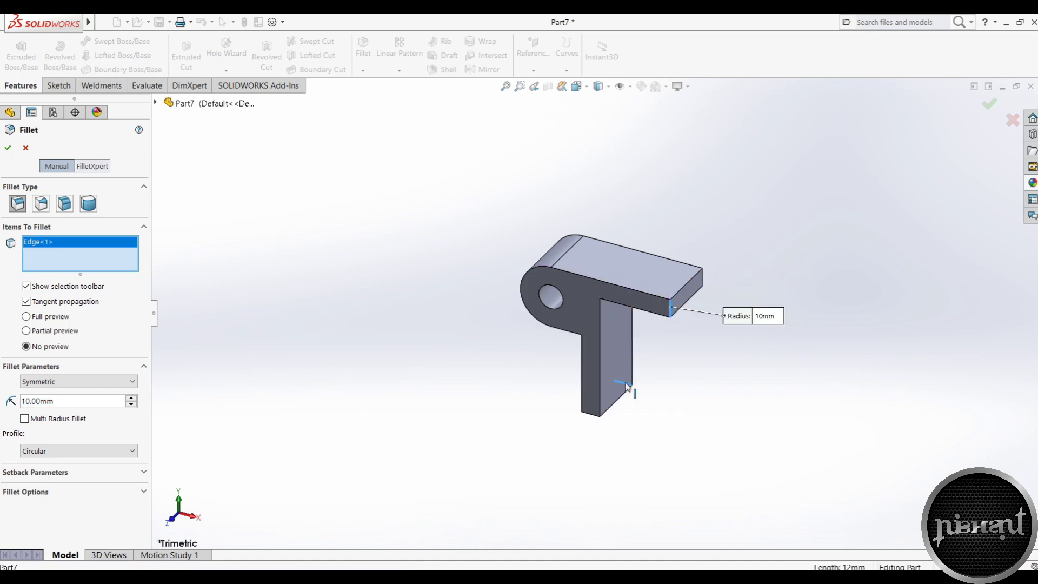
pyautogui.click(592, 416)
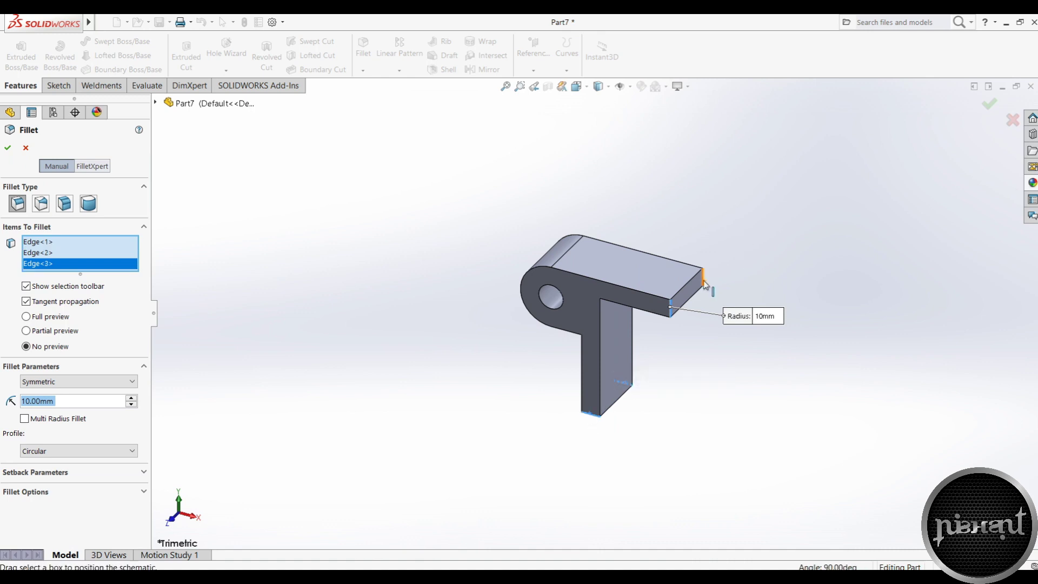
pyautogui.click(704, 278)
pyautogui.write('20')
pyautogui.press('Return')
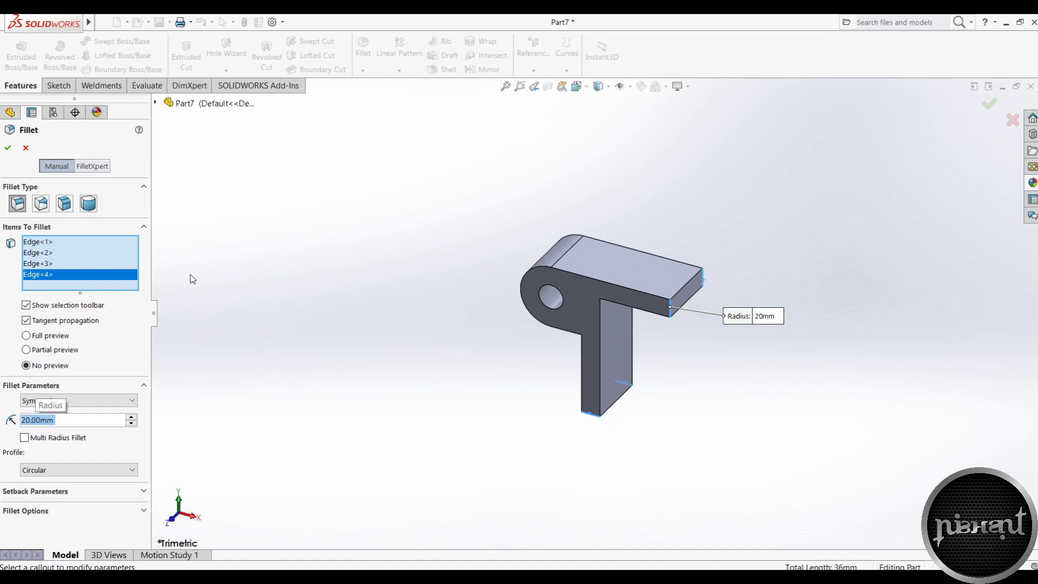
pyautogui.click(7, 149)
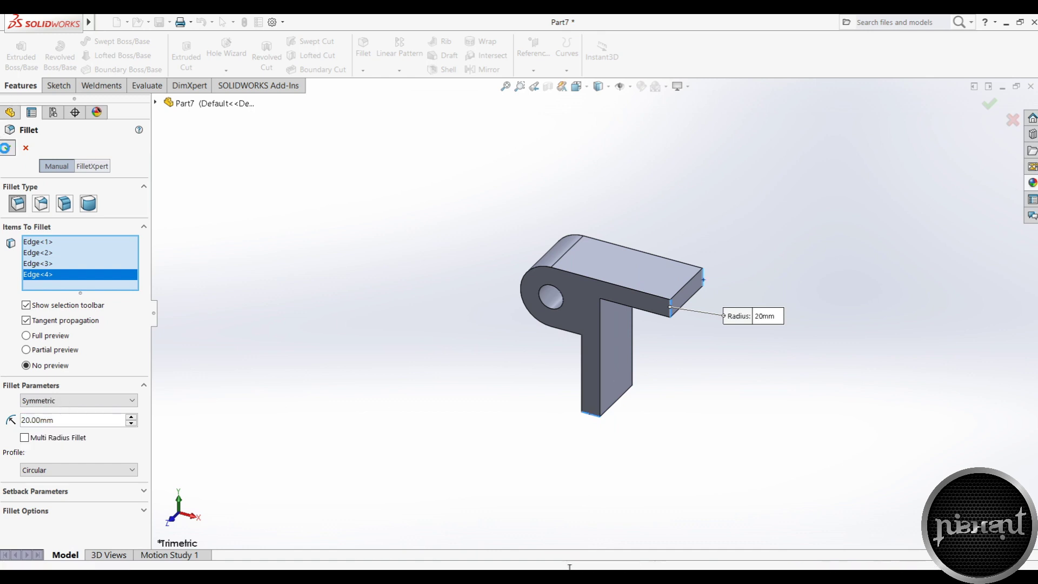
pyautogui.click(271, 340)
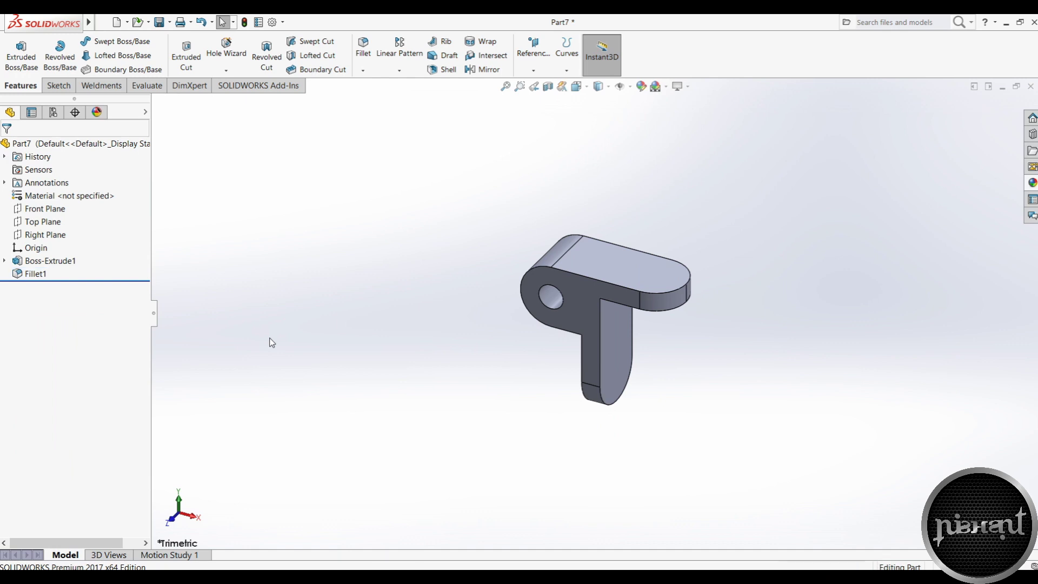
# Rotate the view to see the bracket from below and select the face where the arms meet.
pyautogui.hotkey('alt', 'Right')
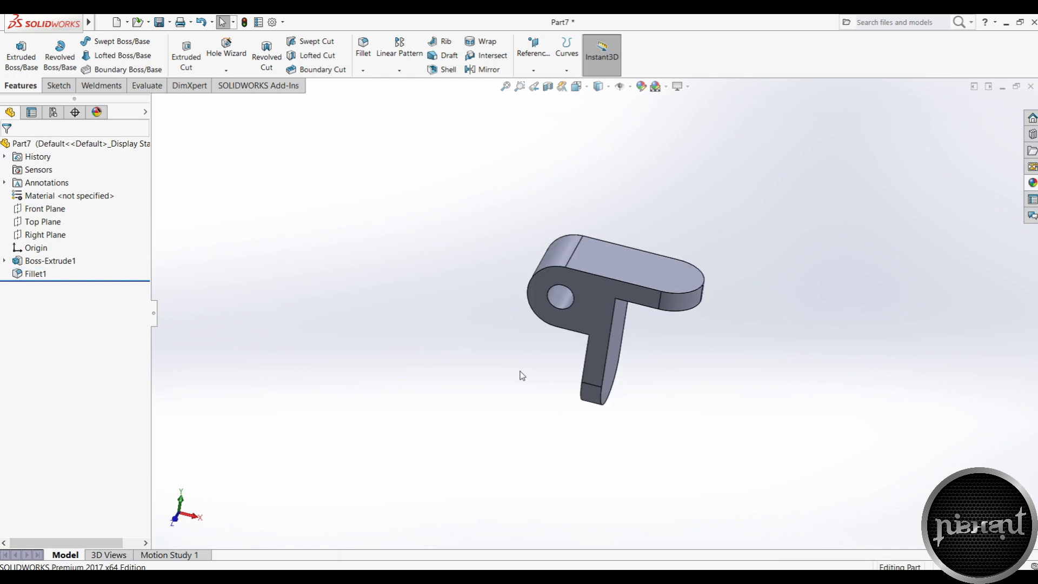
pyautogui.hotkey('alt', 'Left')
pyautogui.hotkey('alt', 'Left')
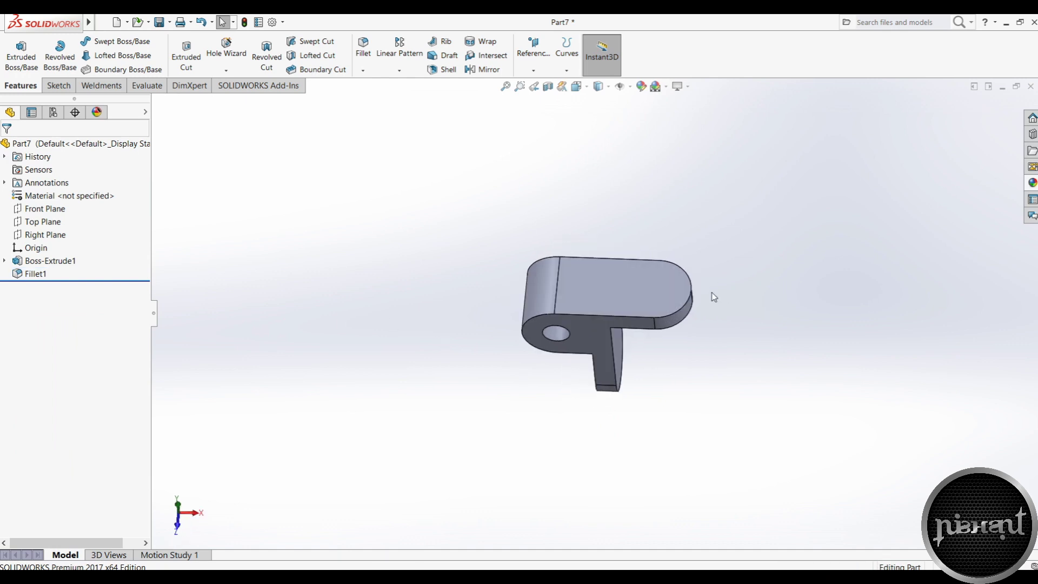
pyautogui.press('Up')
pyautogui.press('Up')
pyautogui.press('Up')
pyautogui.press('Up')
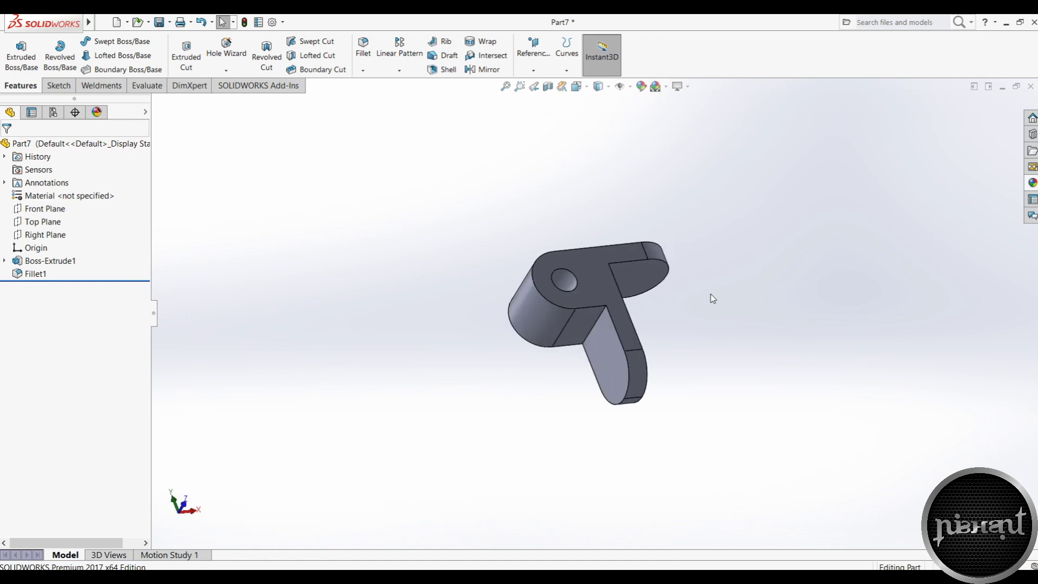
pyautogui.press('Up')
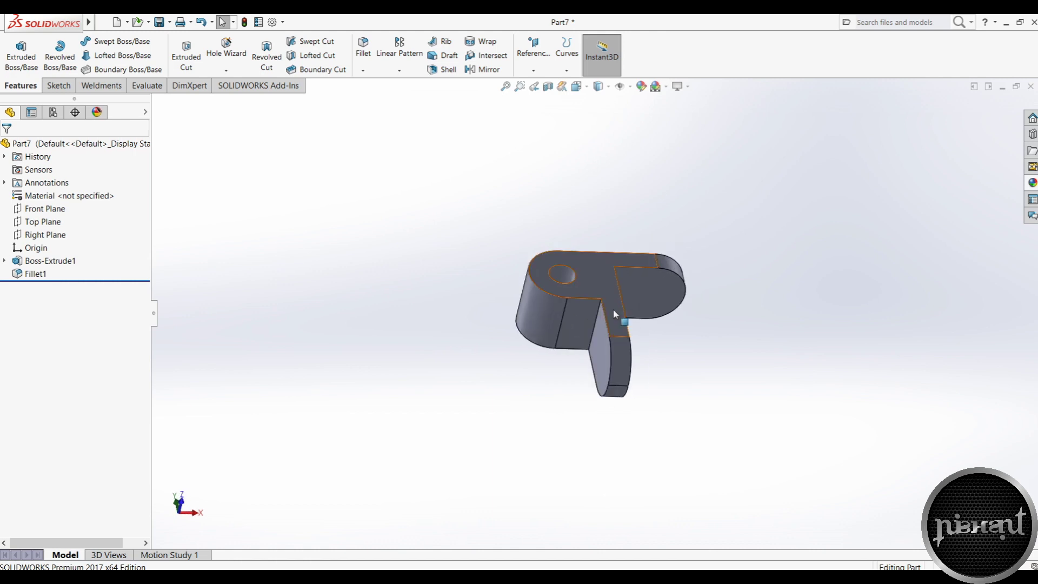
pyautogui.click(576, 327)
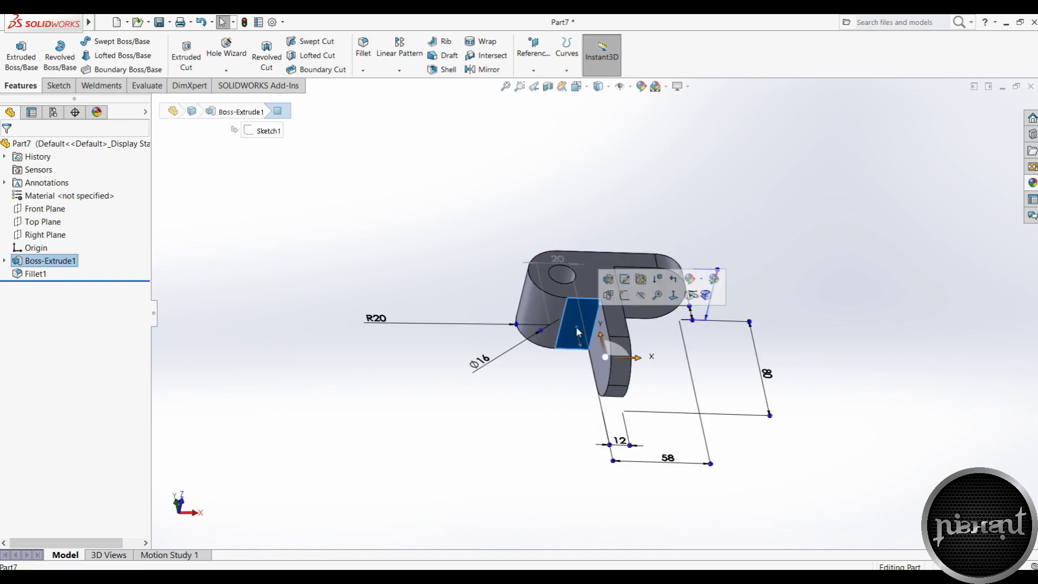
# Start Sketch2 on the selected face and draw a closed four-line rectangle.
pyautogui.click(626, 297)
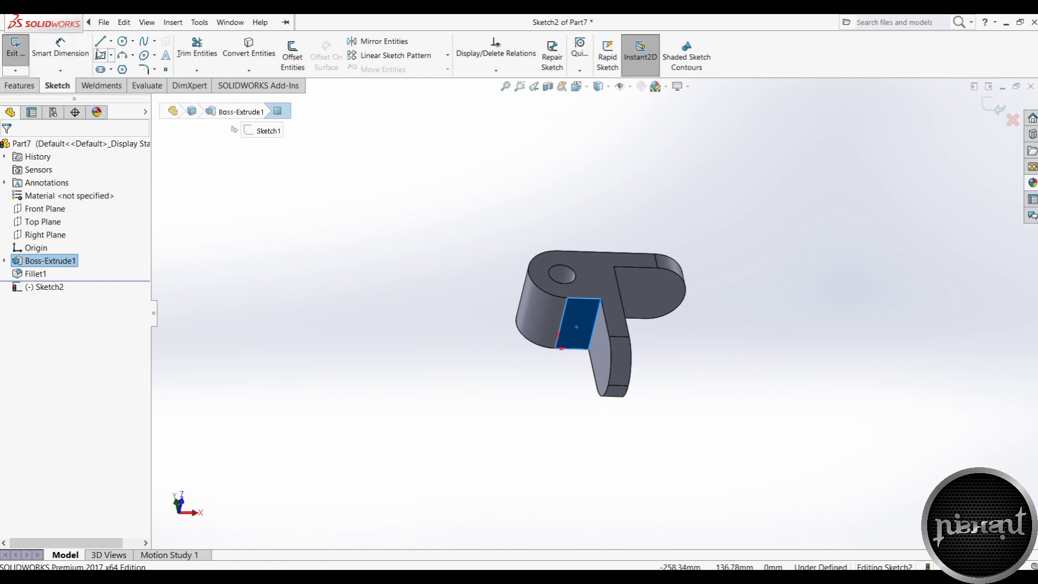
pyautogui.click(592, 340)
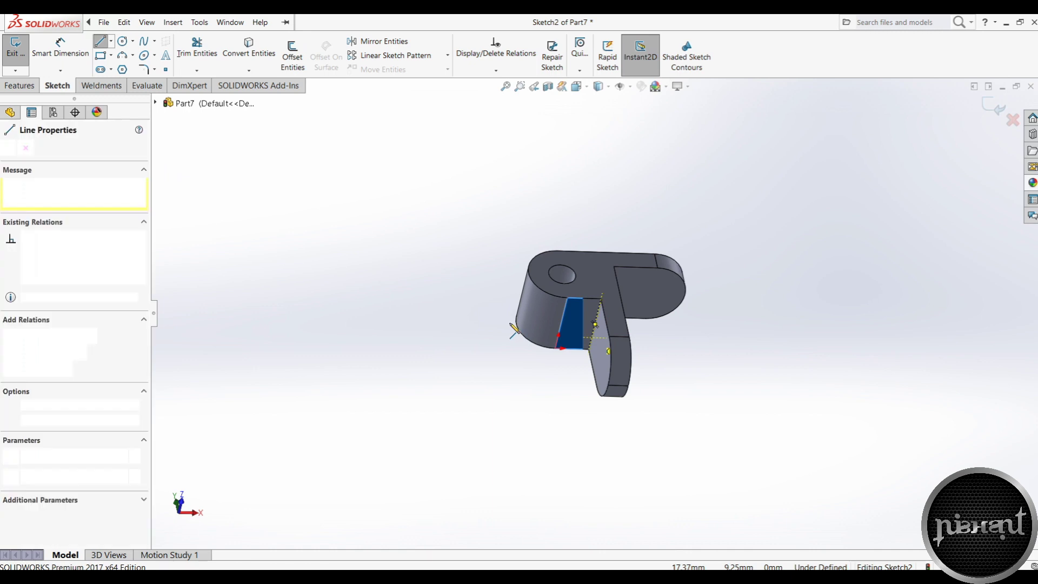
pyautogui.click(507, 335)
pyautogui.click(512, 311)
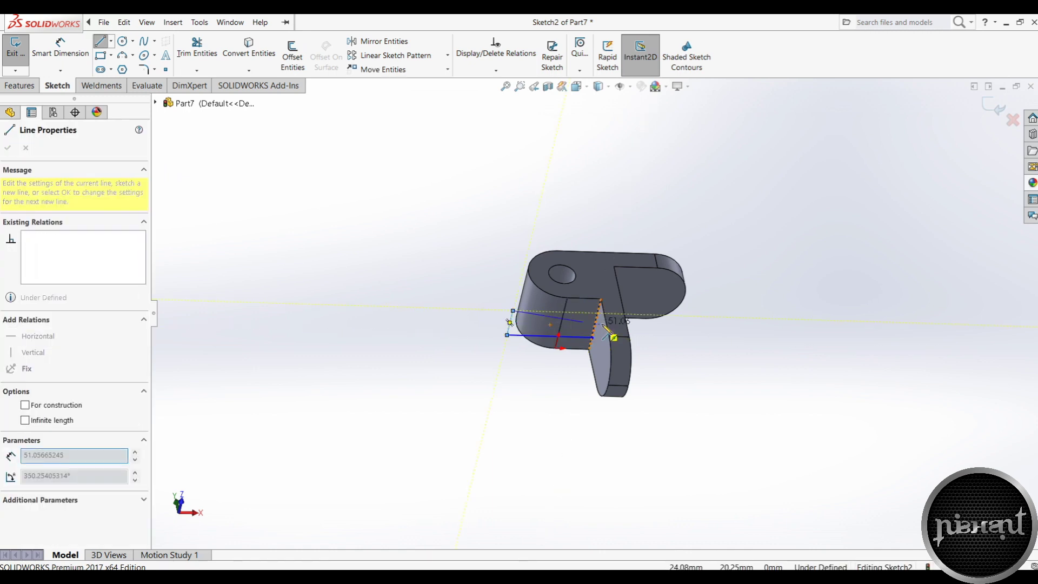
pyautogui.click(598, 313)
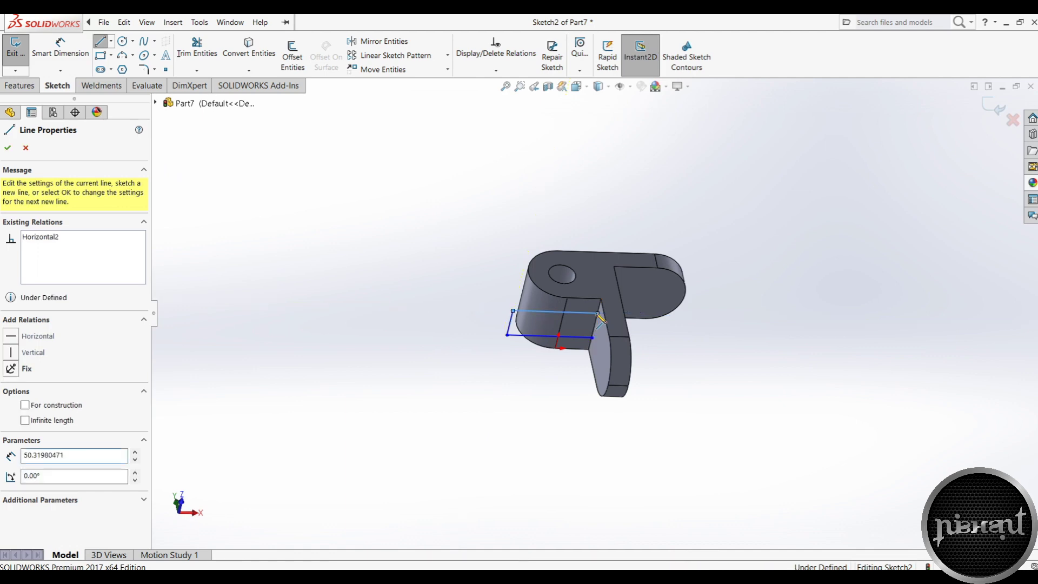
pyautogui.click(592, 337)
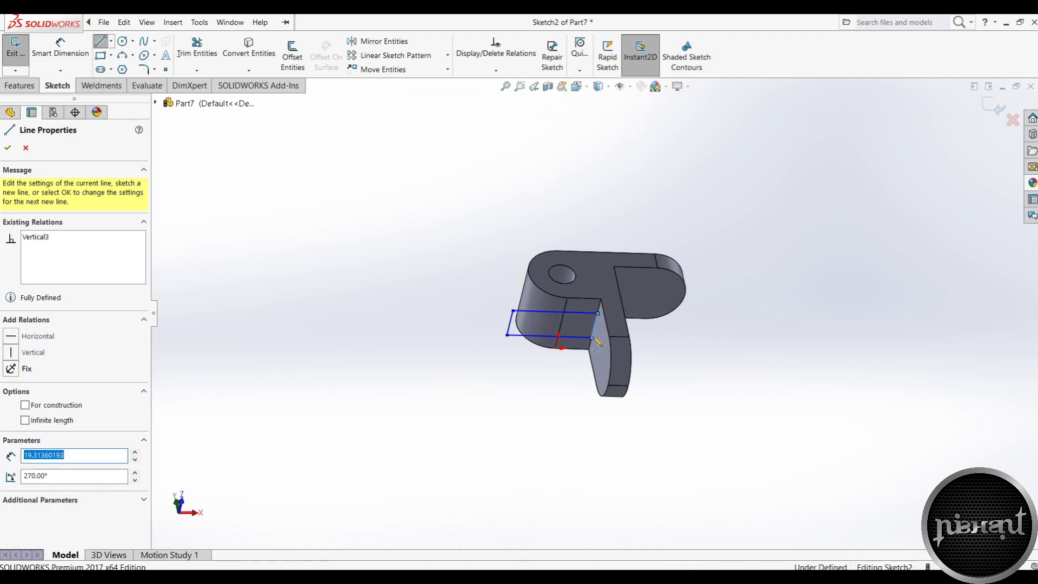
pyautogui.press('Escape')
pyautogui.press('Escape')
pyautogui.click(124, 22)
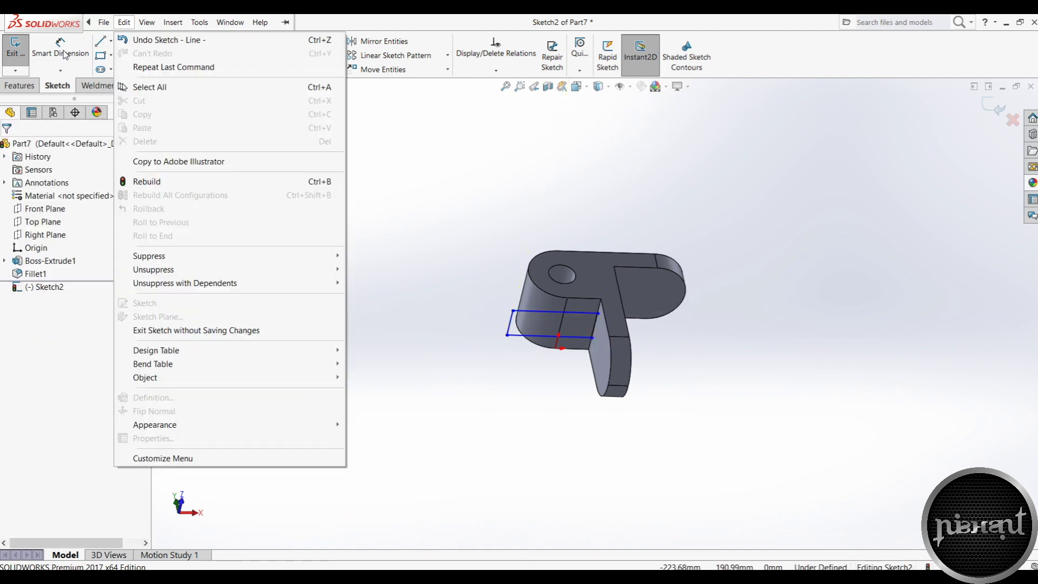
# Dimension the rectangle's left side to 16 and its offset from the top edge to 12.
pyautogui.click(60, 48)
pyautogui.click(510, 323)
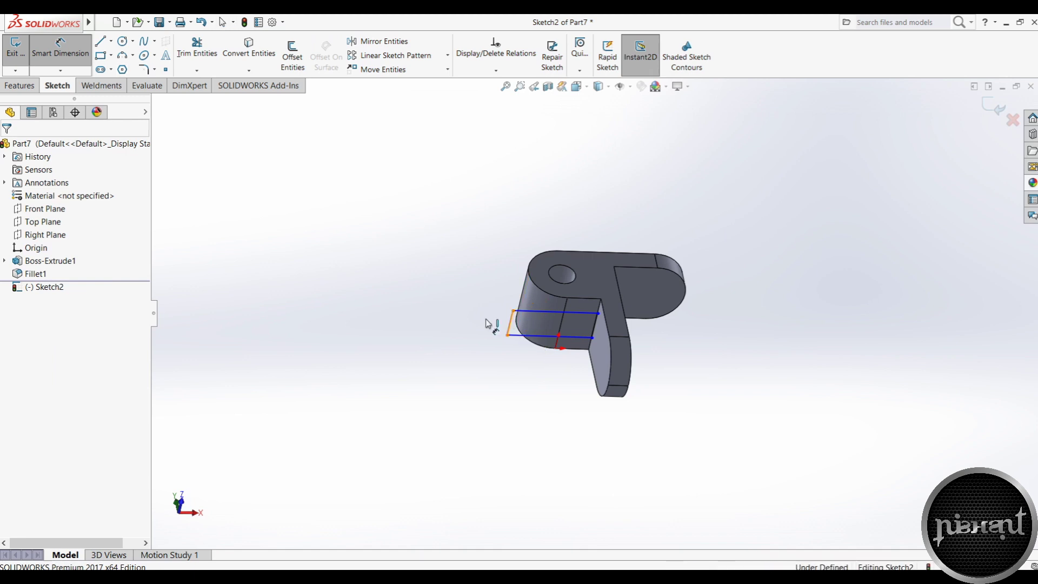
pyautogui.click(462, 323)
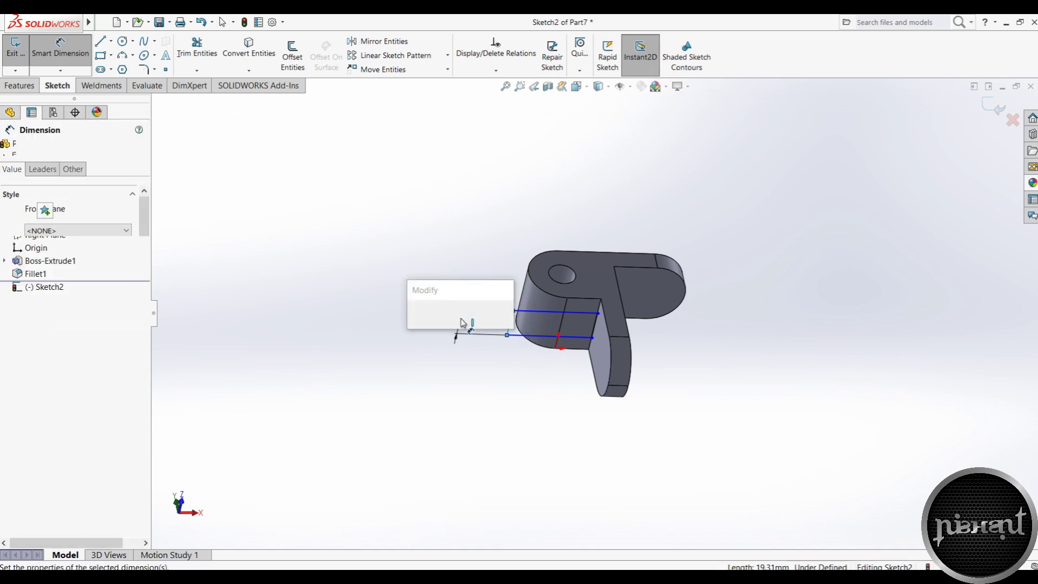
pyautogui.write('16')
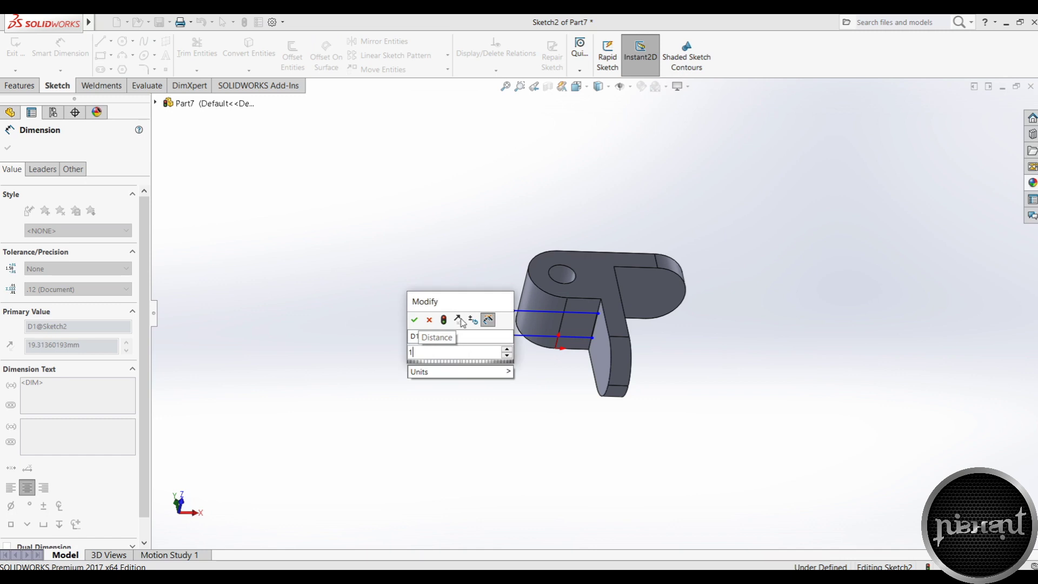
pyautogui.press('Return')
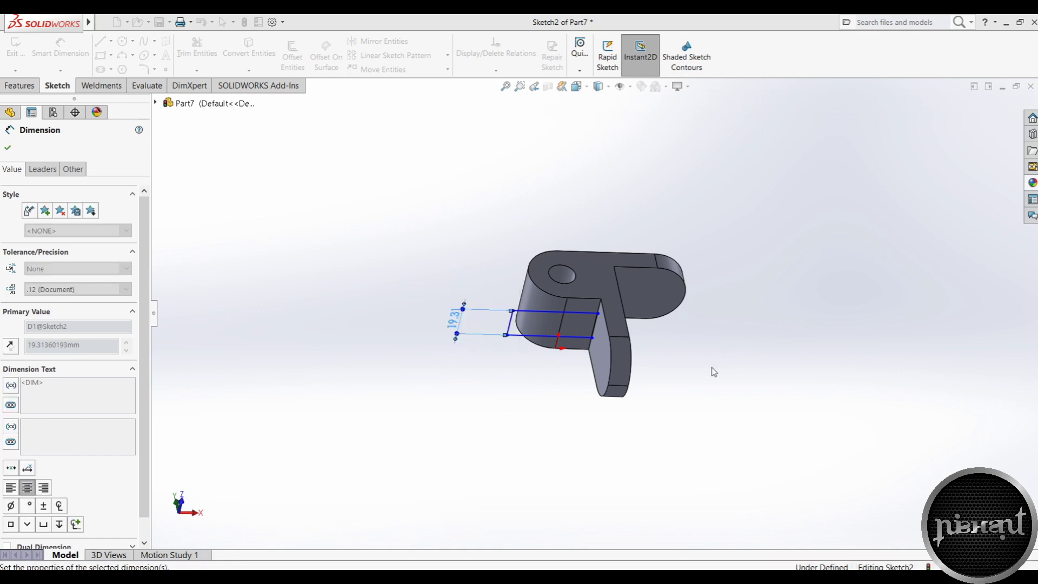
pyautogui.click(599, 315)
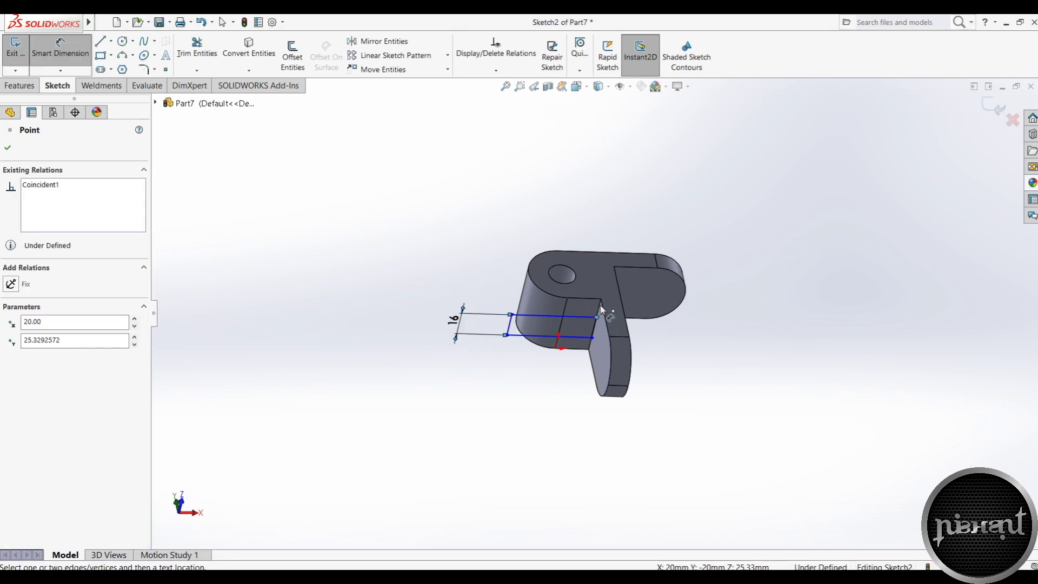
pyautogui.click(602, 301)
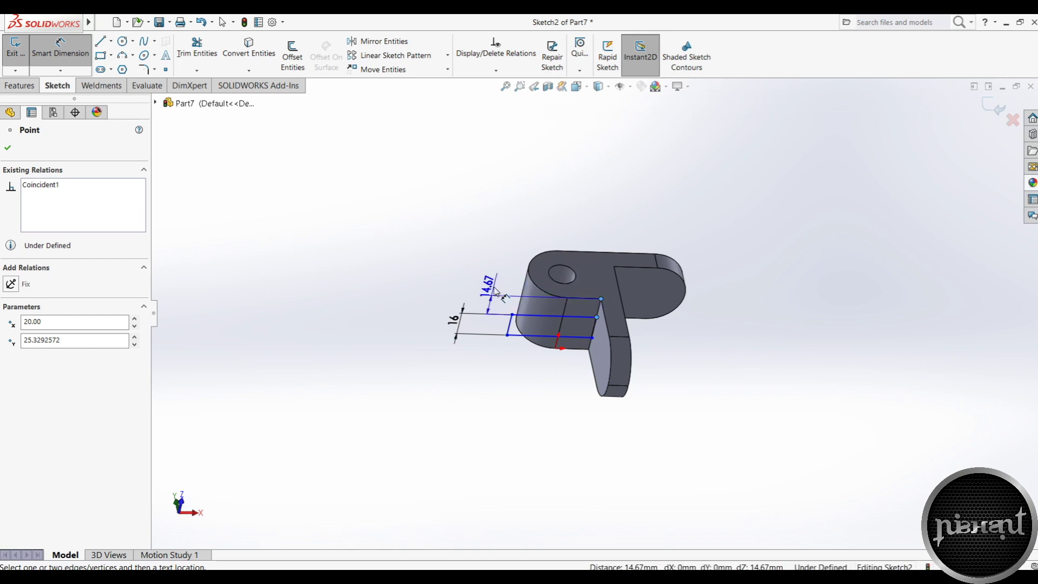
pyautogui.click(496, 292)
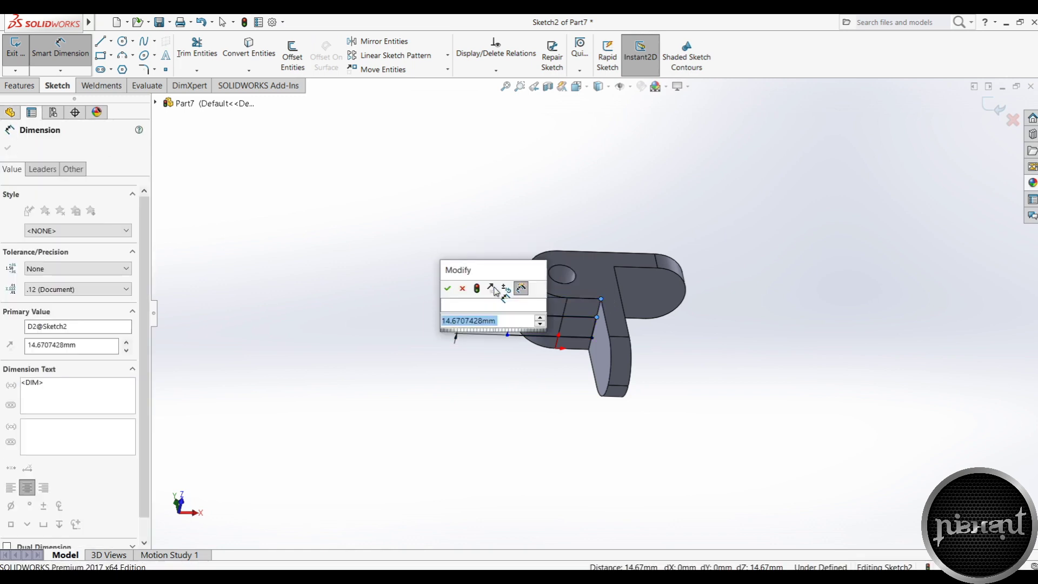
pyautogui.write('12')
pyautogui.press('Return')
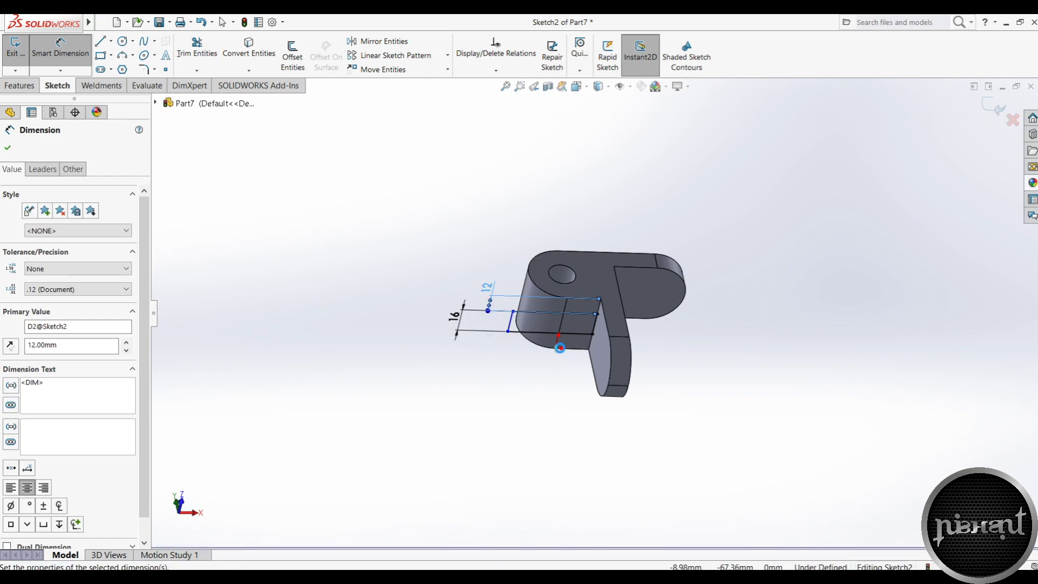
# Dimension the rectangle's bottom side to a length of 40.
pyautogui.click(541, 333)
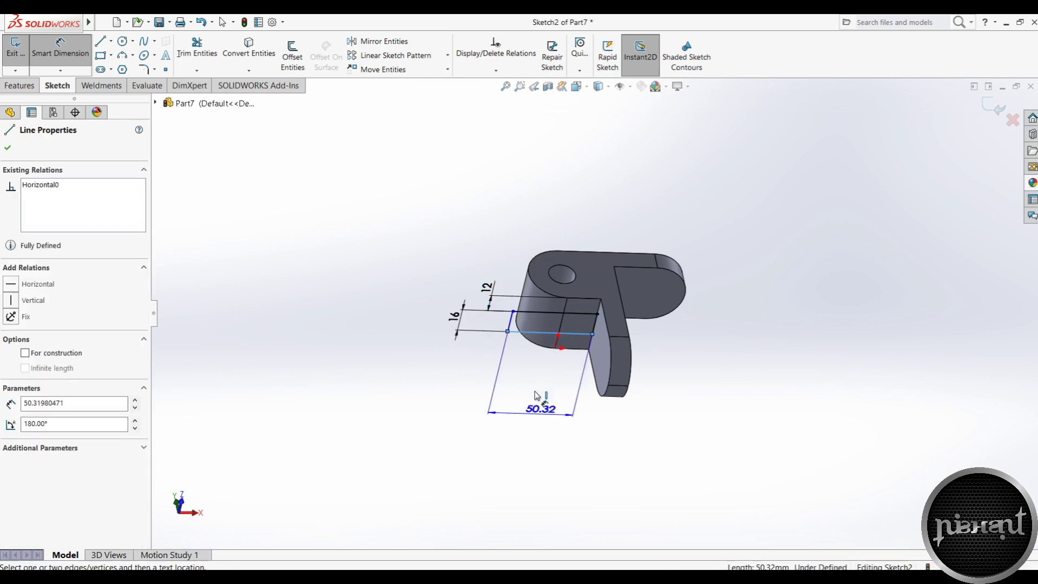
pyautogui.click(537, 395)
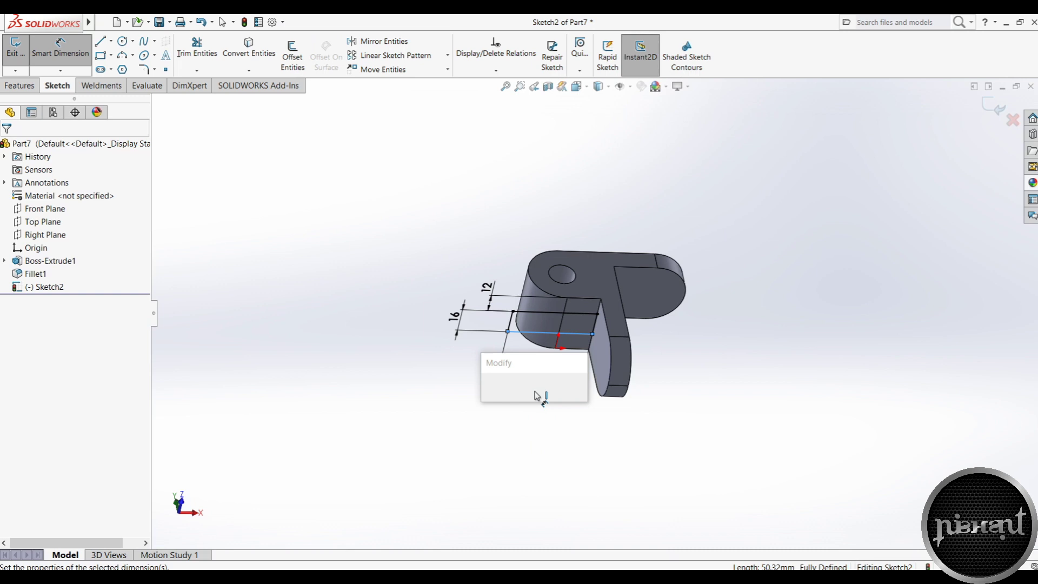
pyautogui.write('40')
pyautogui.press('Return')
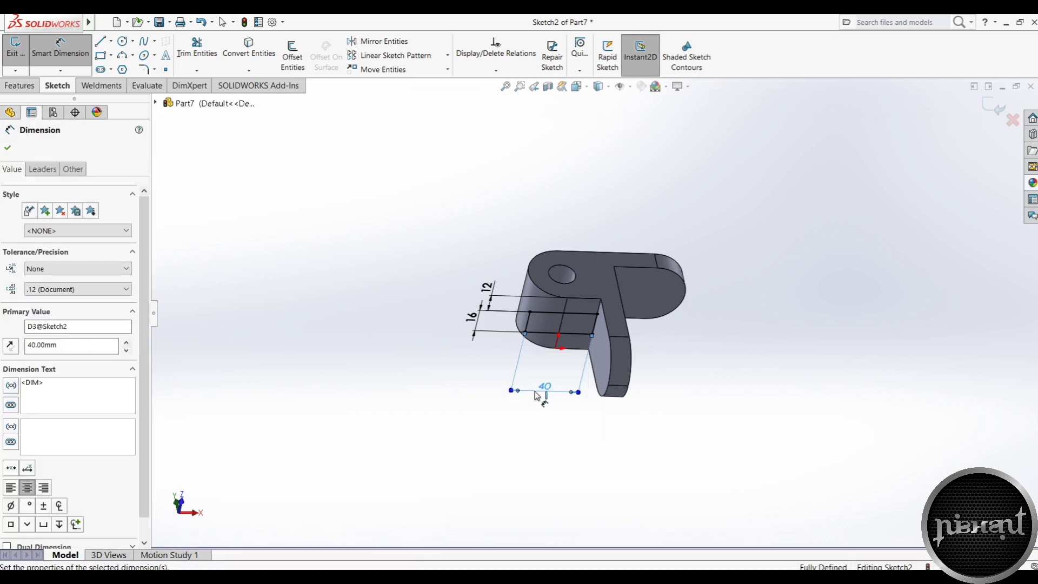
pyautogui.click(21, 87)
pyautogui.click(180, 52)
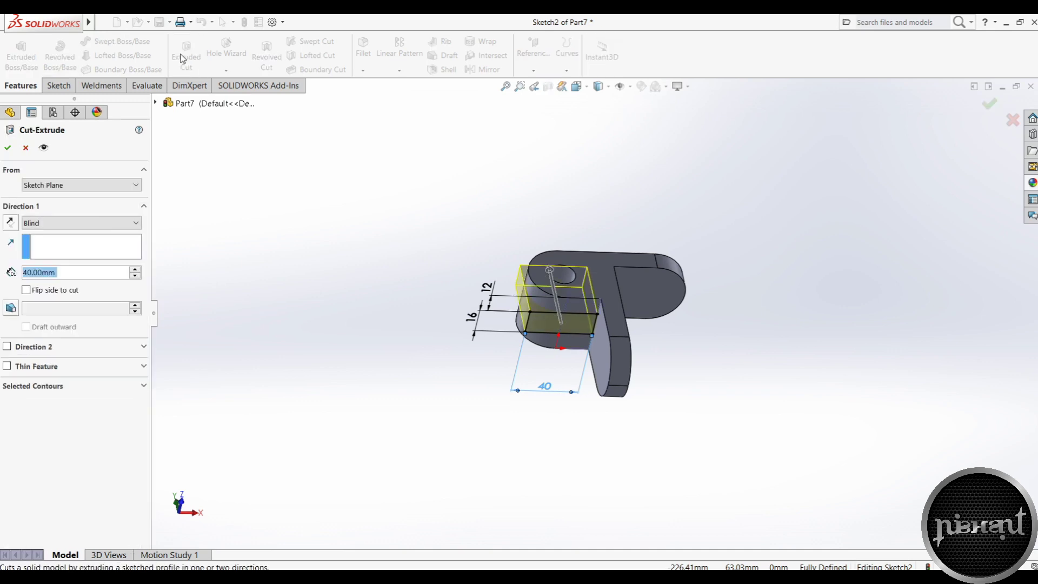
# Extrude-cut the rectangle 50 mm Blind into the holed end, then rotate the view to inspect the slot.
pyautogui.click(136, 269)
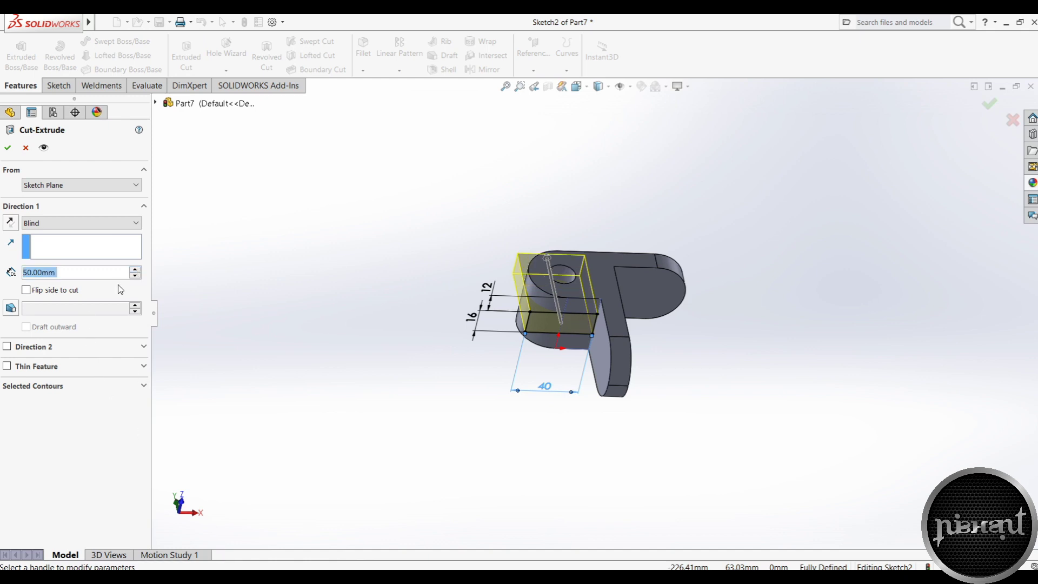
pyautogui.click(9, 144)
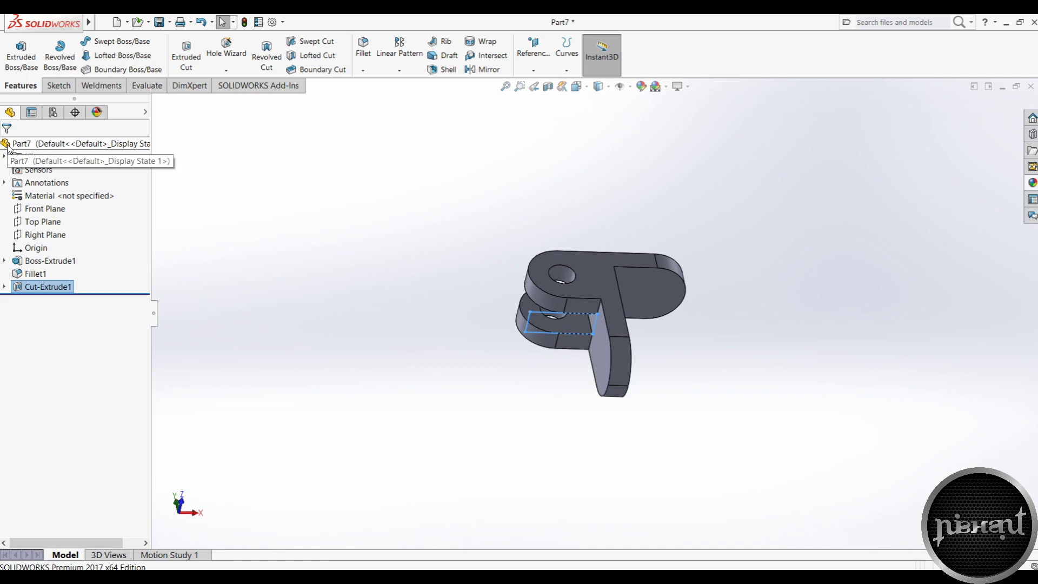
pyautogui.press('Left')
pyautogui.press('Left')
pyautogui.press('Left')
pyautogui.press('Left')
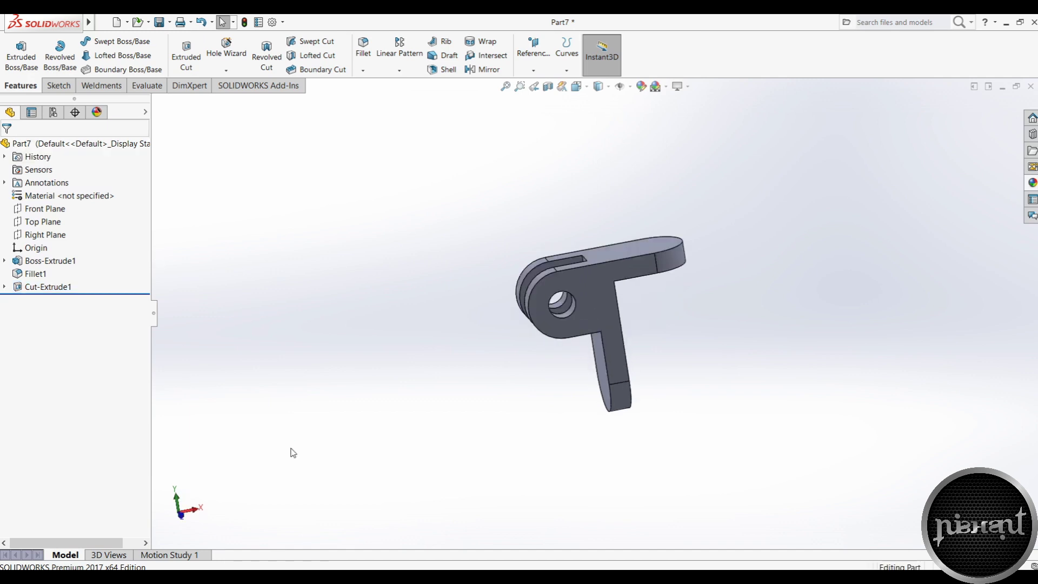
pyautogui.press('Up')
pyautogui.press('Up')
pyautogui.press('Up')
pyautogui.press('Up')
pyautogui.press('Down')
pyautogui.press('Down')
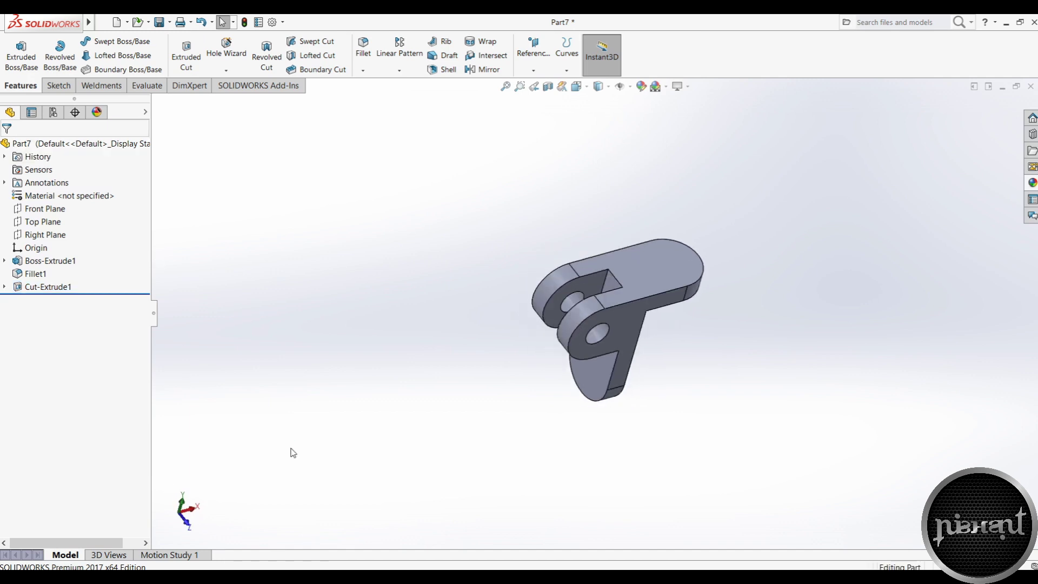
pyautogui.press('Down')
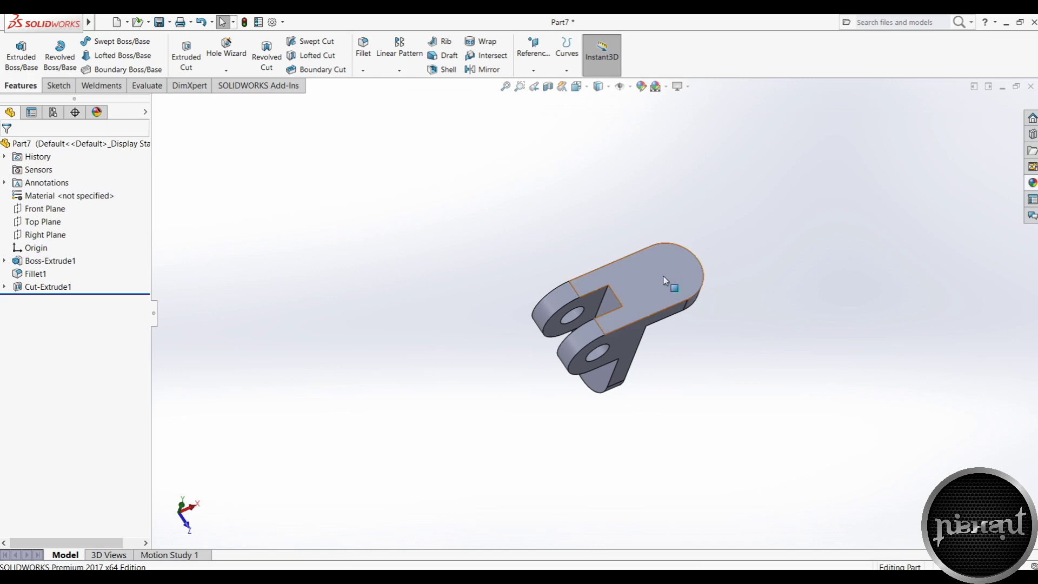
pyautogui.click(669, 281)
# Sketch a Ø16 circle centred on the rounded end's arc on the arm's top face.
pyautogui.click(730, 229)
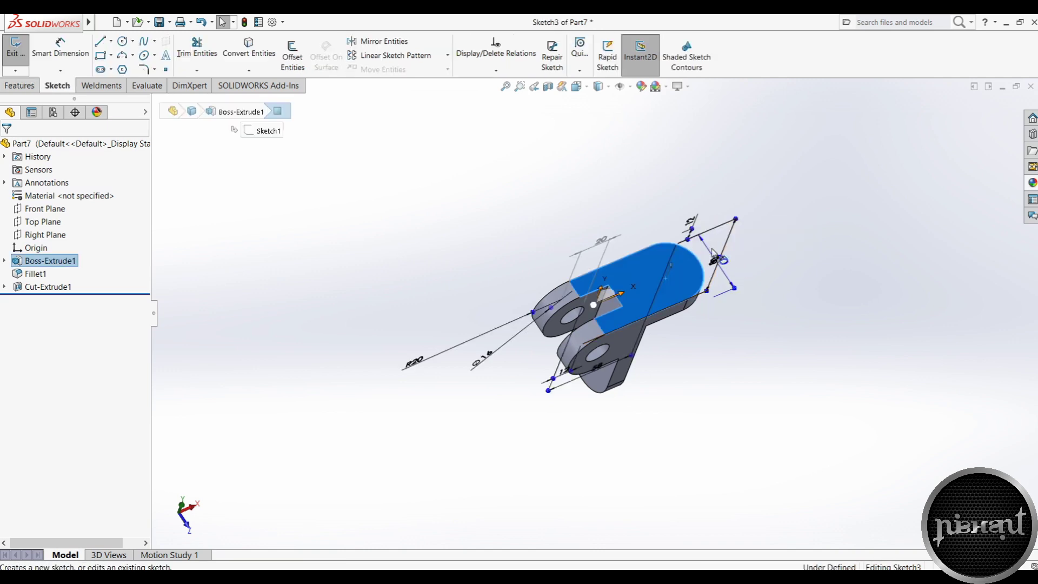
pyautogui.click(123, 42)
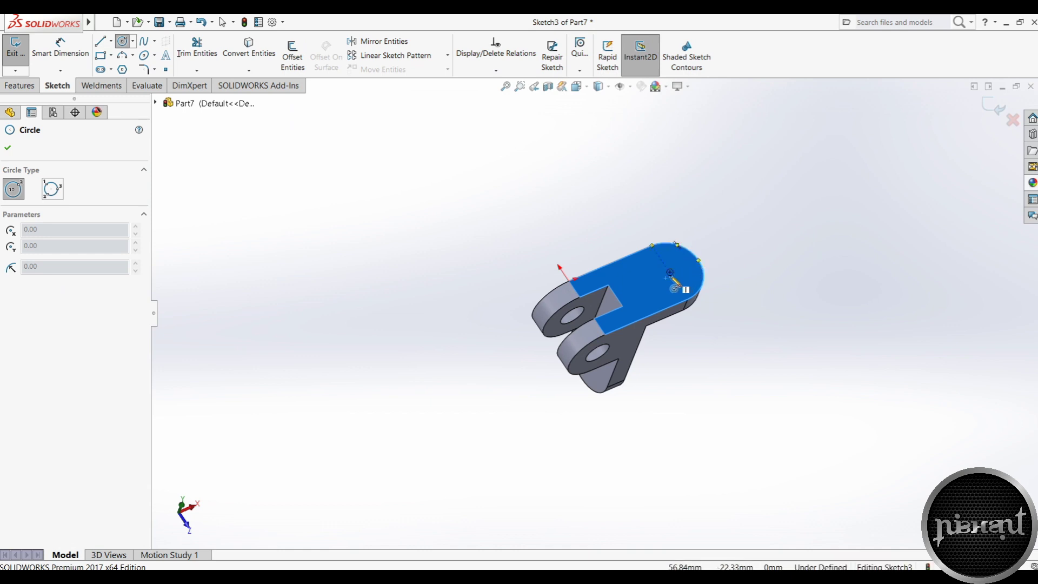
pyautogui.click(670, 272)
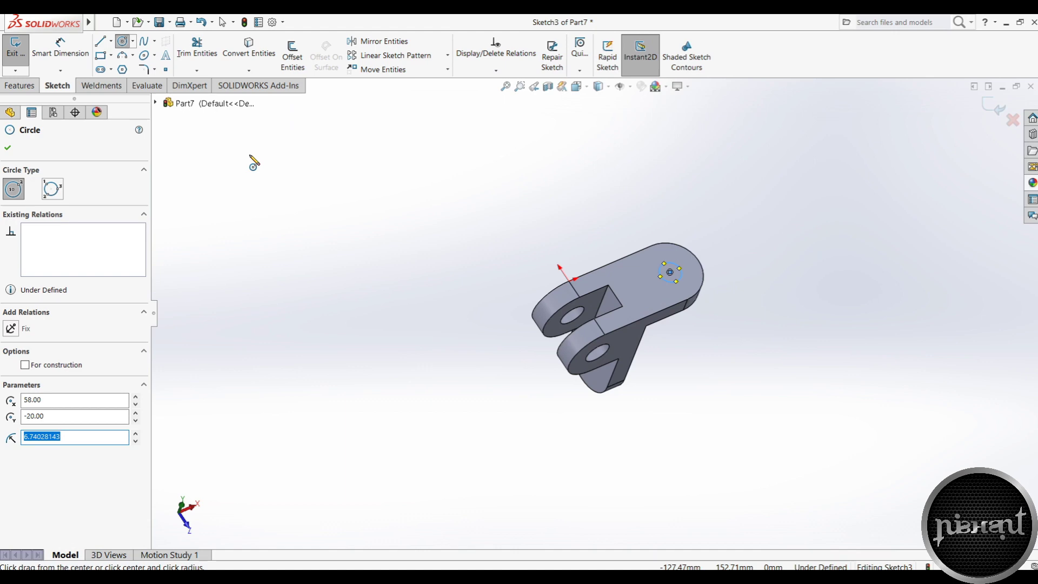
pyautogui.click(60, 46)
pyautogui.click(669, 282)
pyautogui.click(747, 297)
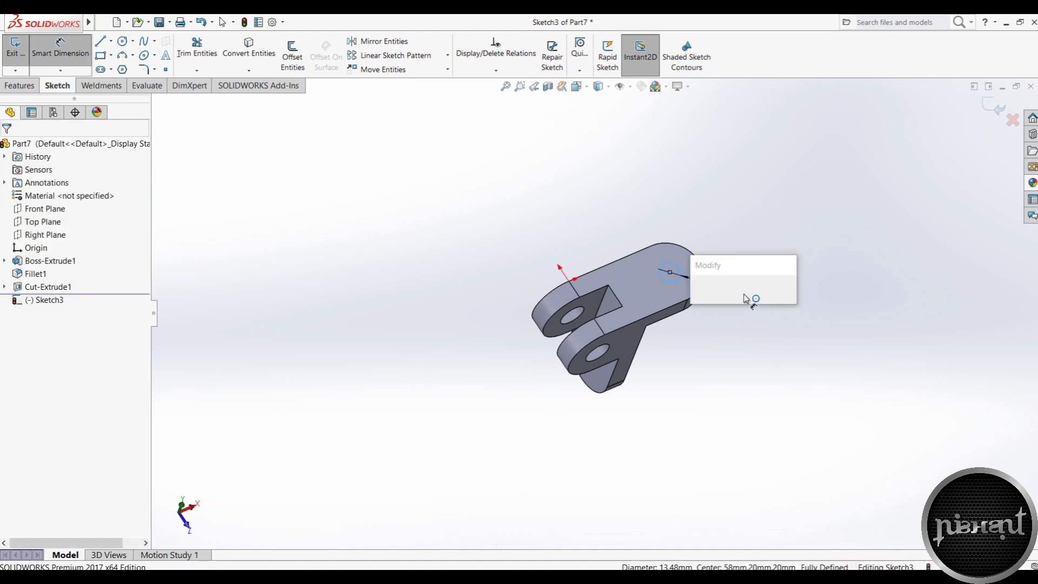
pyautogui.press('Return')
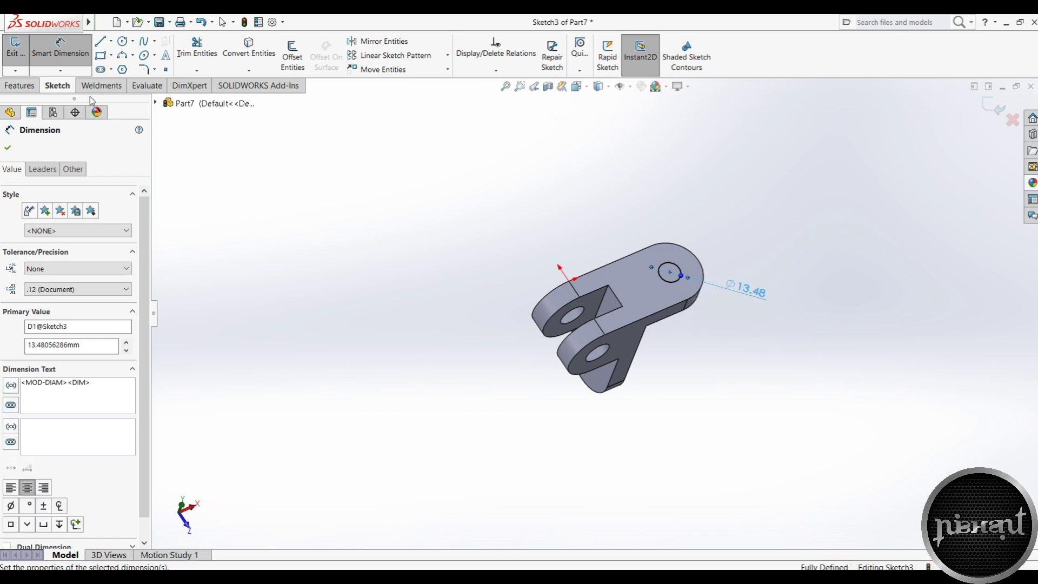
# Extrude-cut the circle 50 mm Blind to make the hole.
pyautogui.click(9, 88)
pyautogui.click(177, 51)
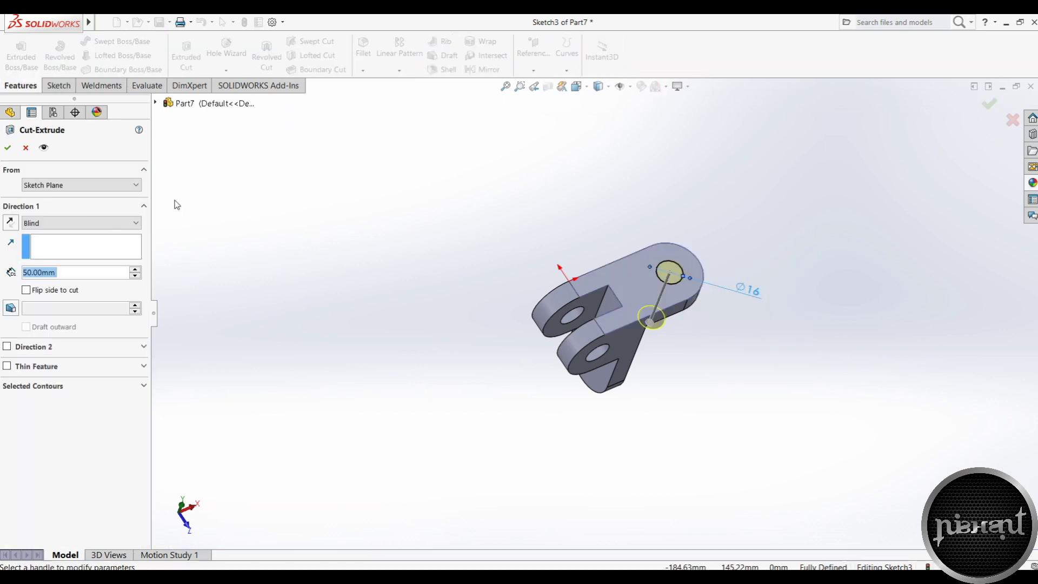
pyautogui.click(26, 150)
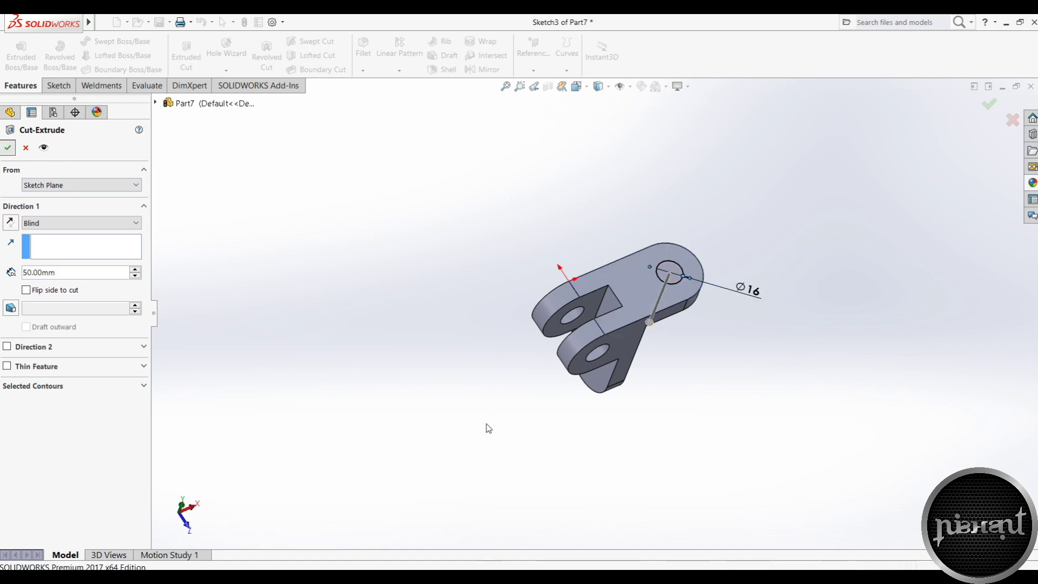
pyautogui.press('Left')
pyautogui.press('Left')
pyautogui.press('Left')
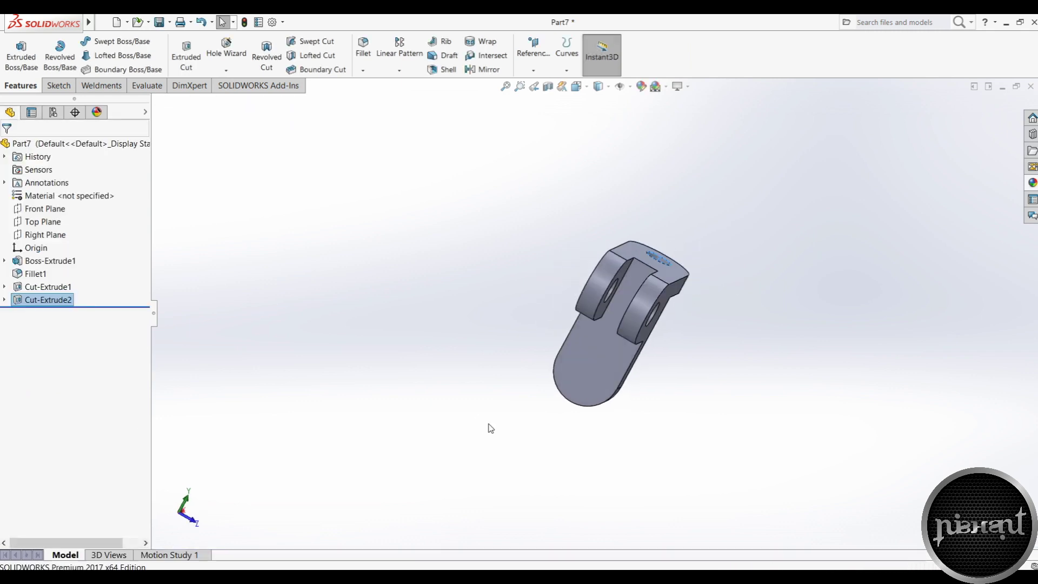
pyautogui.click(600, 383)
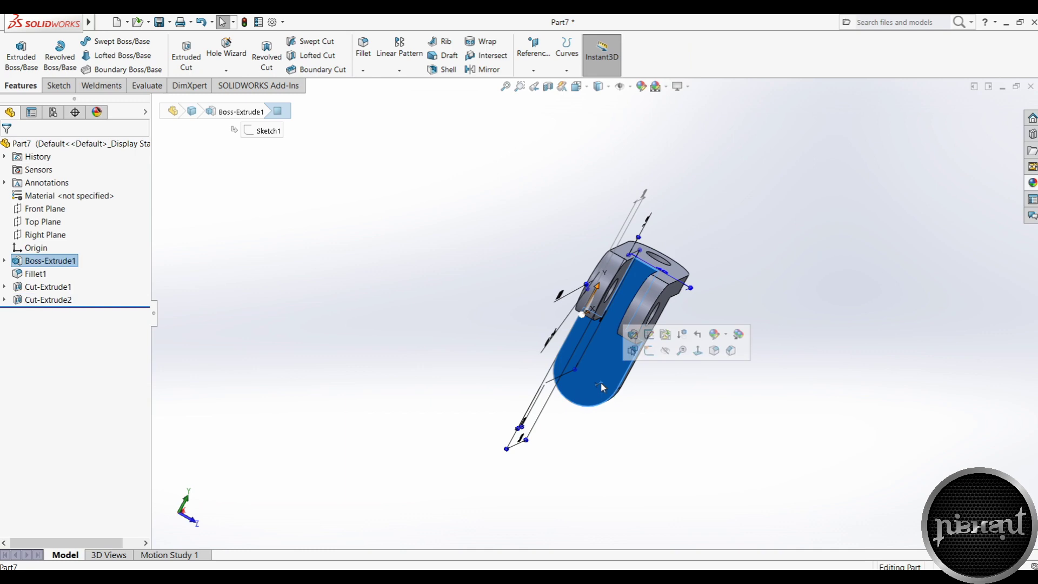
# Sketch a Ø16 circle centred on the long arm's rounded end.
pyautogui.click(649, 352)
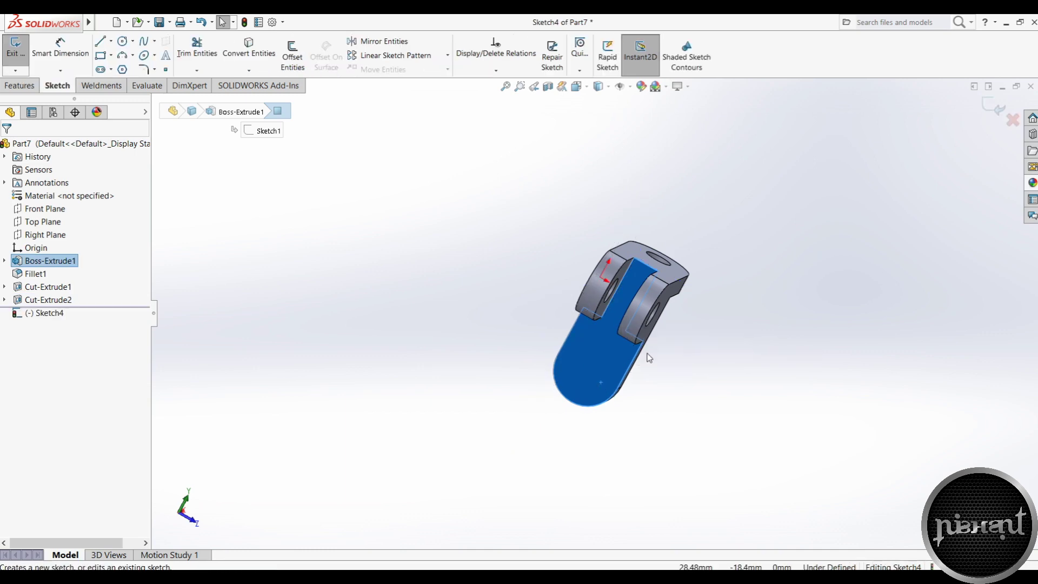
pyautogui.click(124, 48)
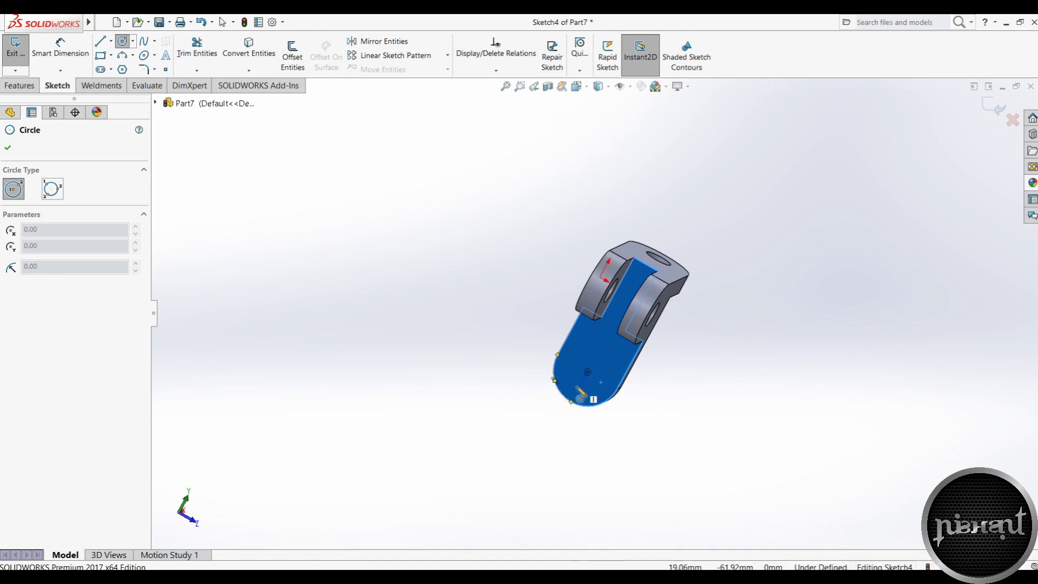
pyautogui.click(587, 371)
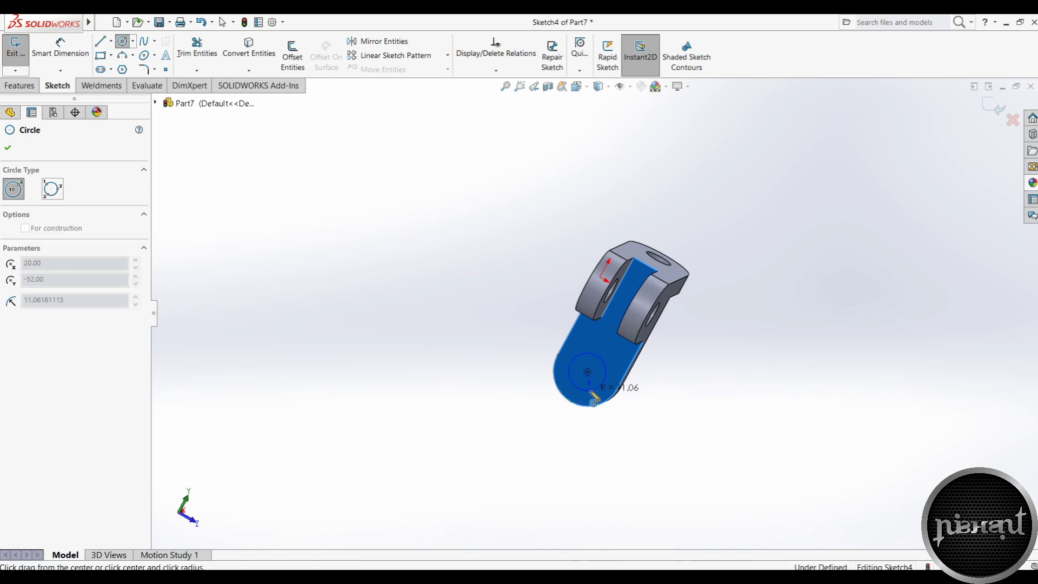
pyautogui.doubleClick(592, 392)
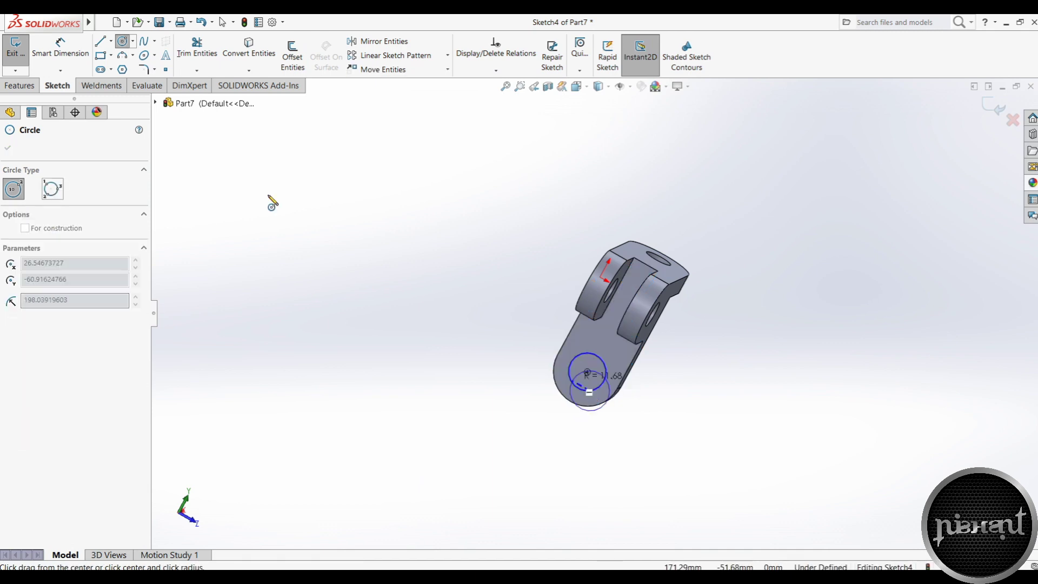
pyautogui.click(61, 46)
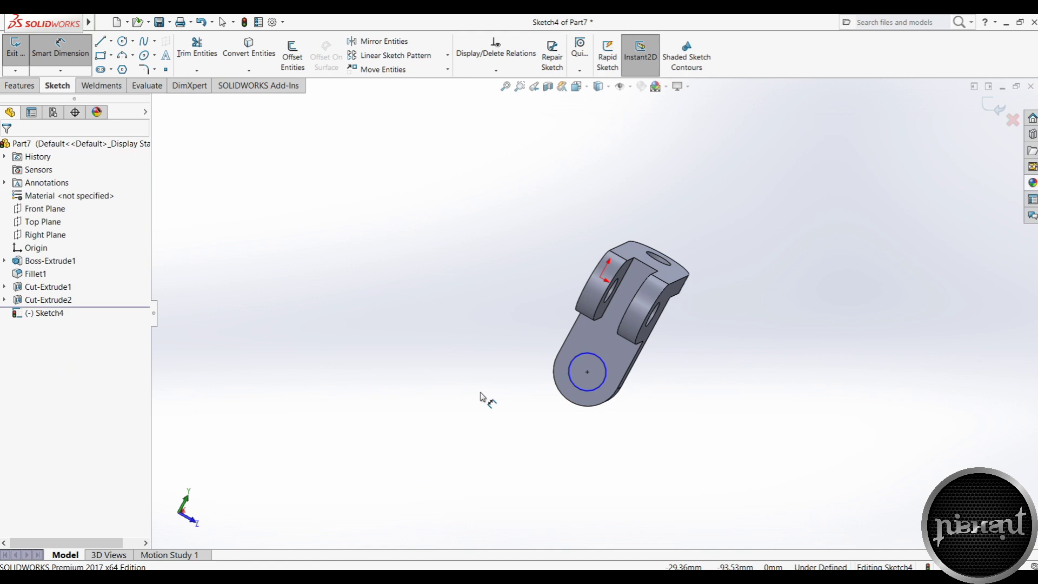
pyautogui.click(602, 387)
pyautogui.click(600, 428)
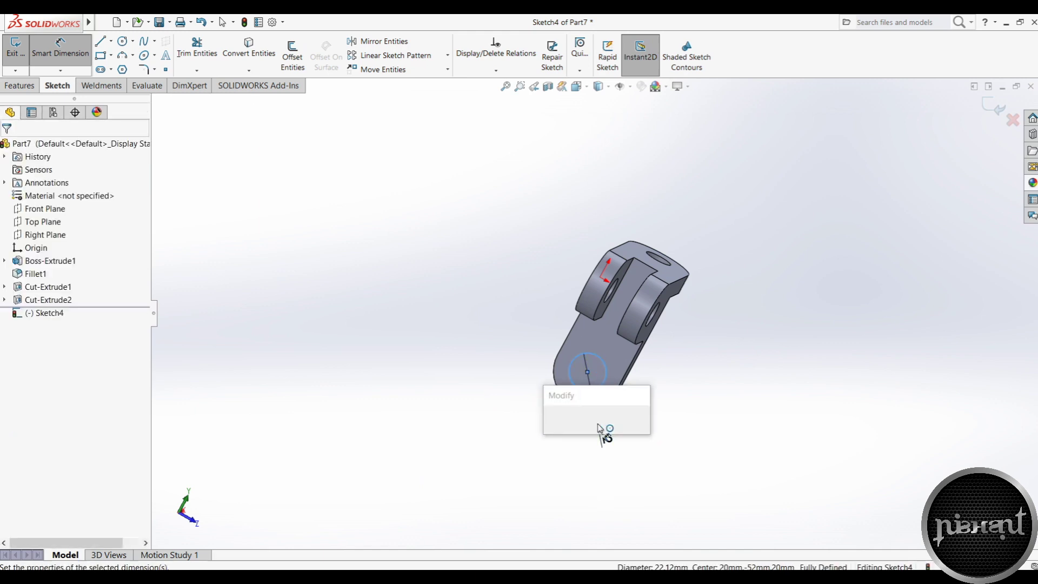
pyautogui.press('Return')
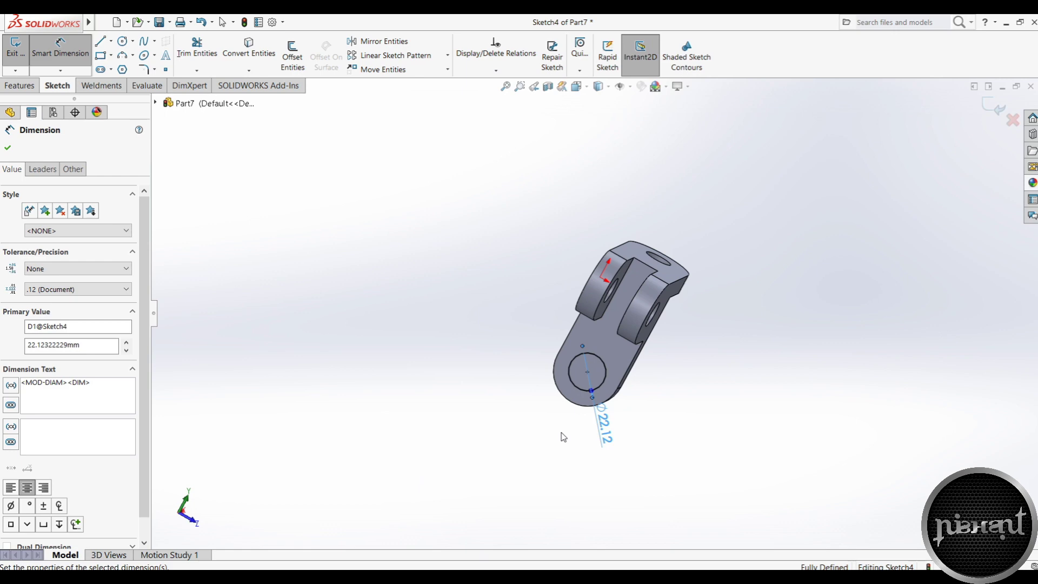
pyautogui.write('16')
# Extrude-cut the circle through the long arm to make the second hole.
pyautogui.click(22, 89)
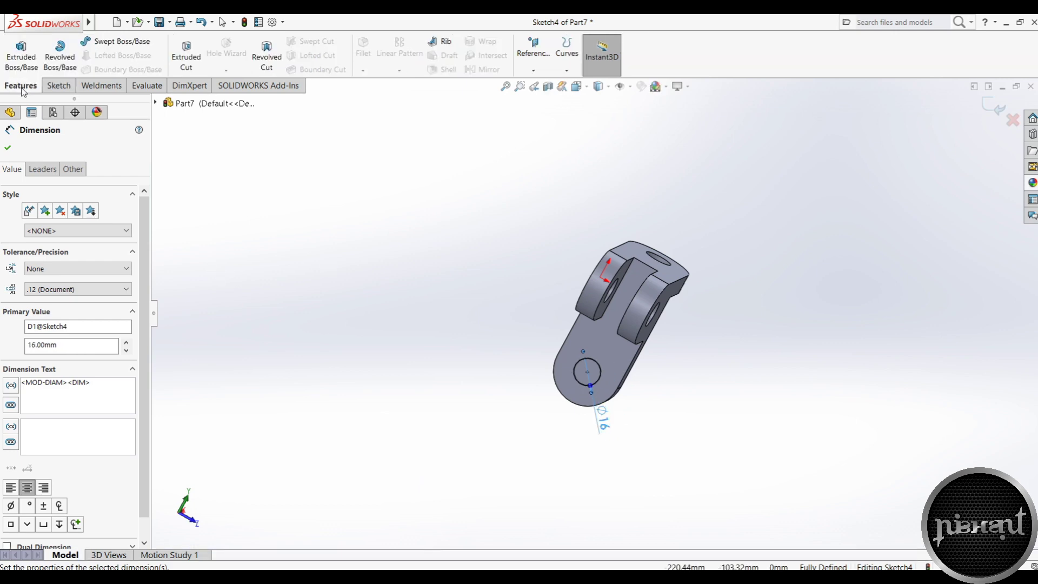
pyautogui.click(195, 56)
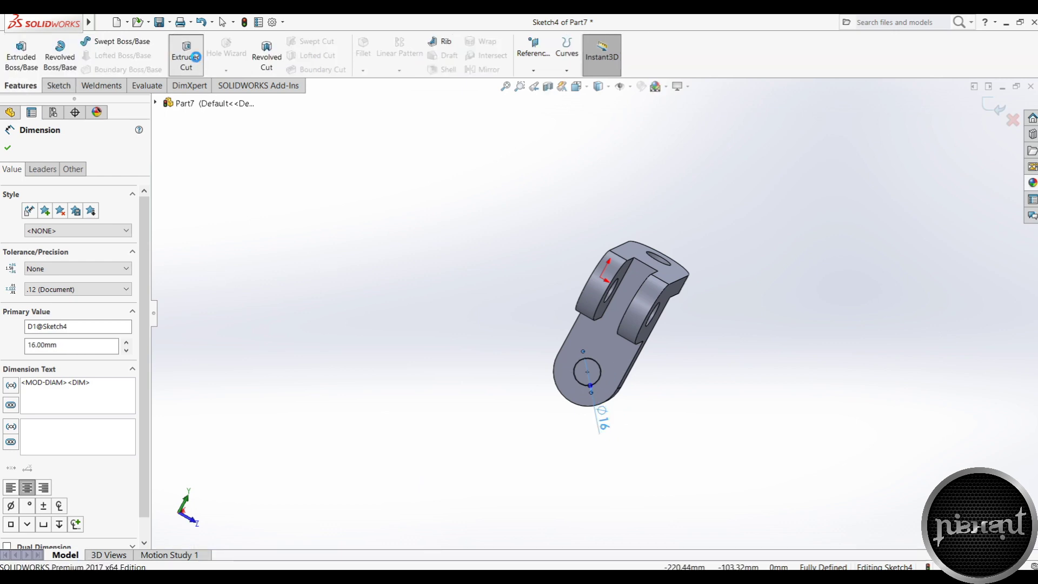
pyautogui.click(4, 149)
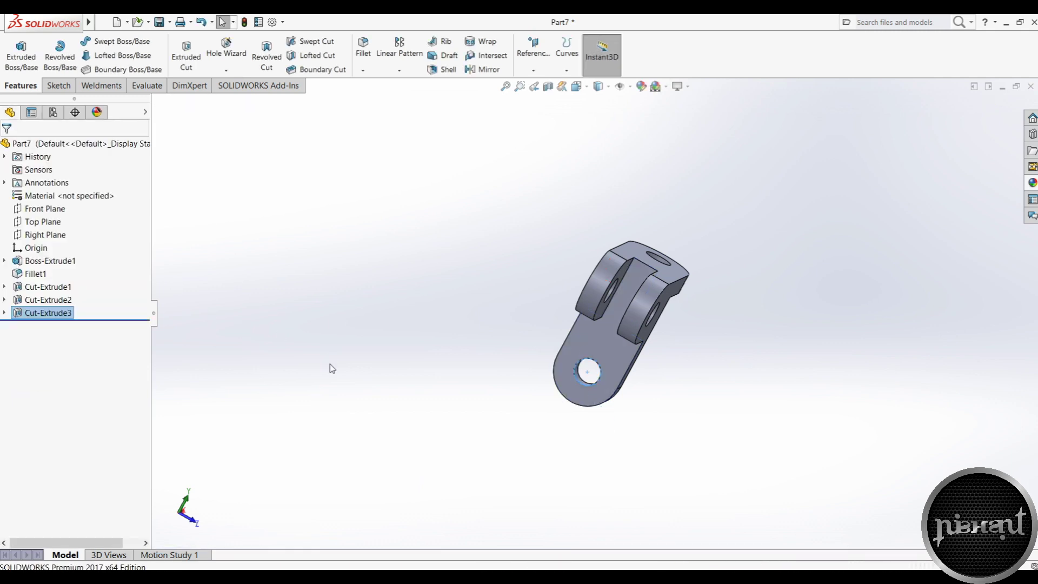
pyautogui.click(396, 418)
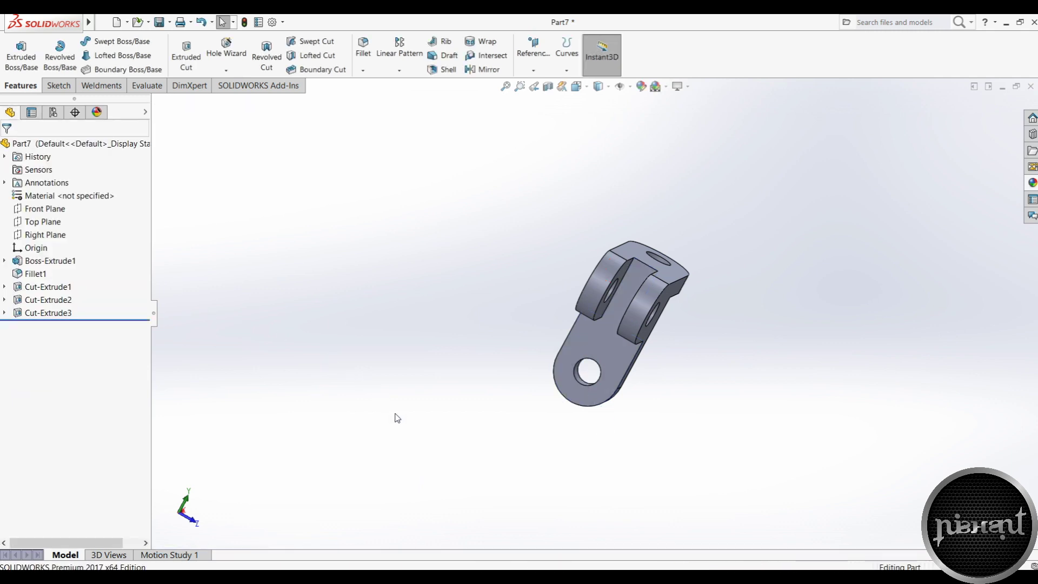
pyautogui.click(588, 89)
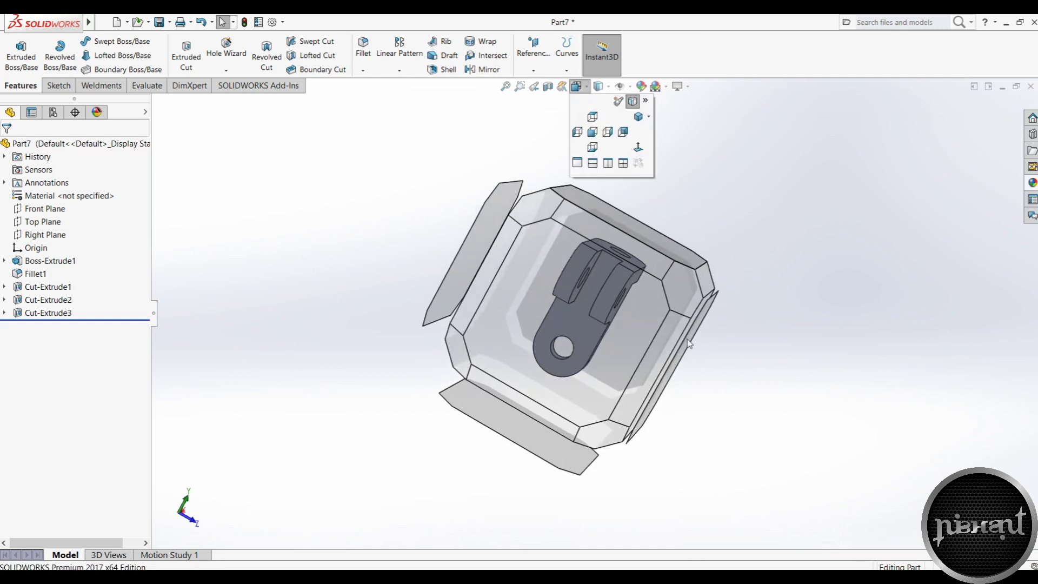
pyautogui.click(684, 291)
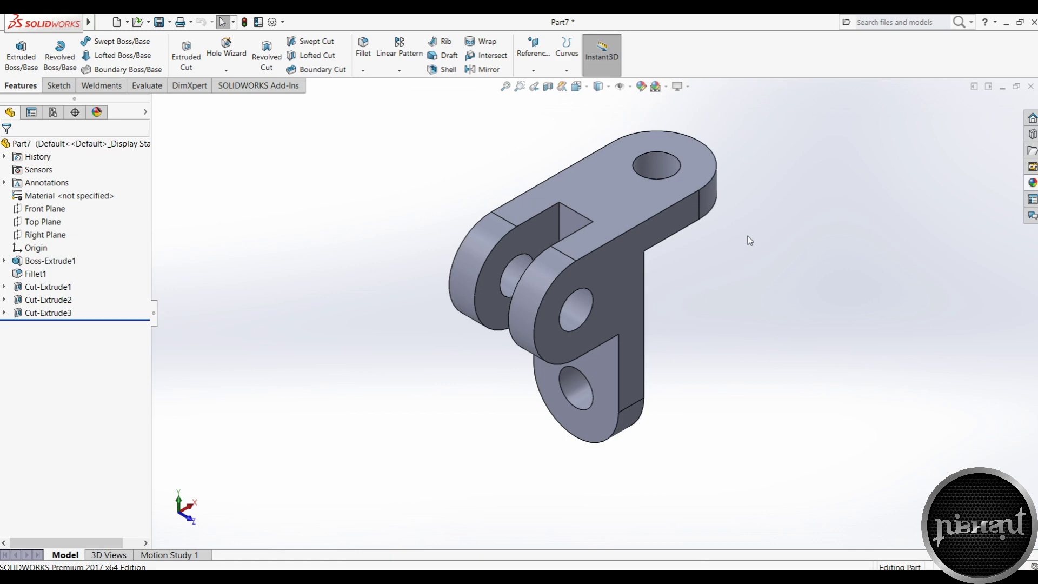
pyautogui.click(590, 90)
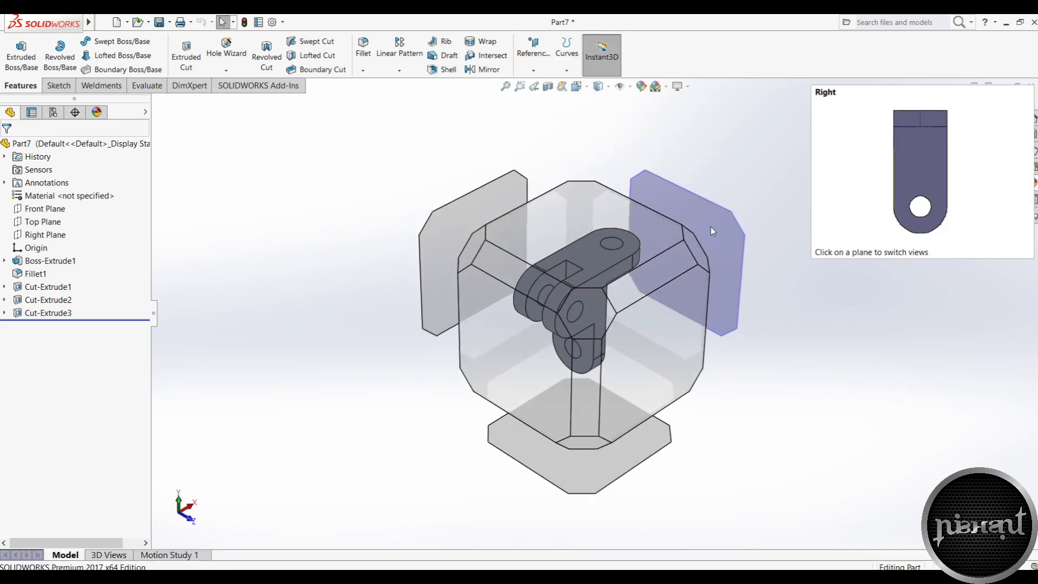
pyautogui.click(696, 255)
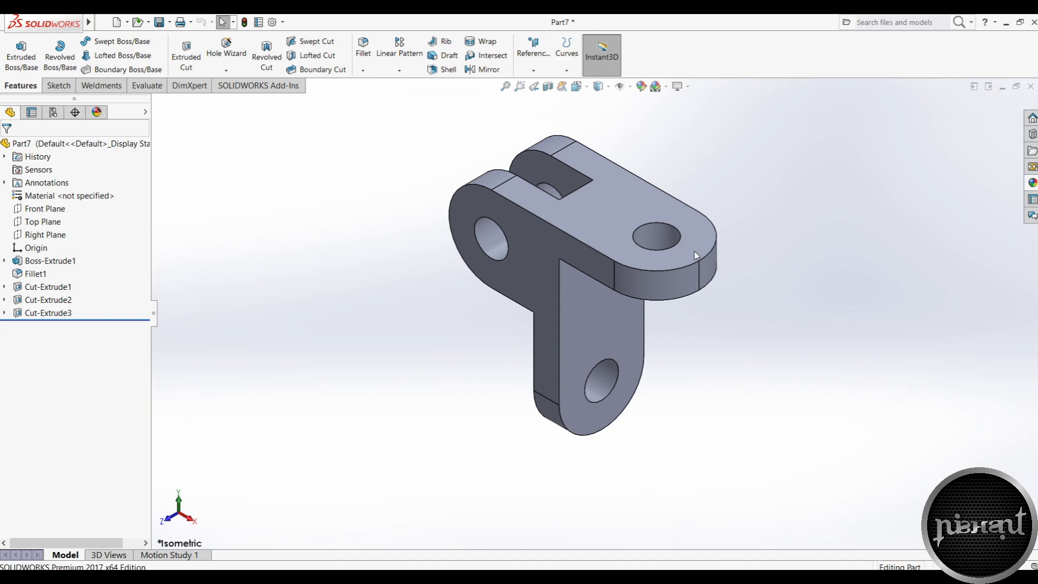
pyautogui.click(589, 93)
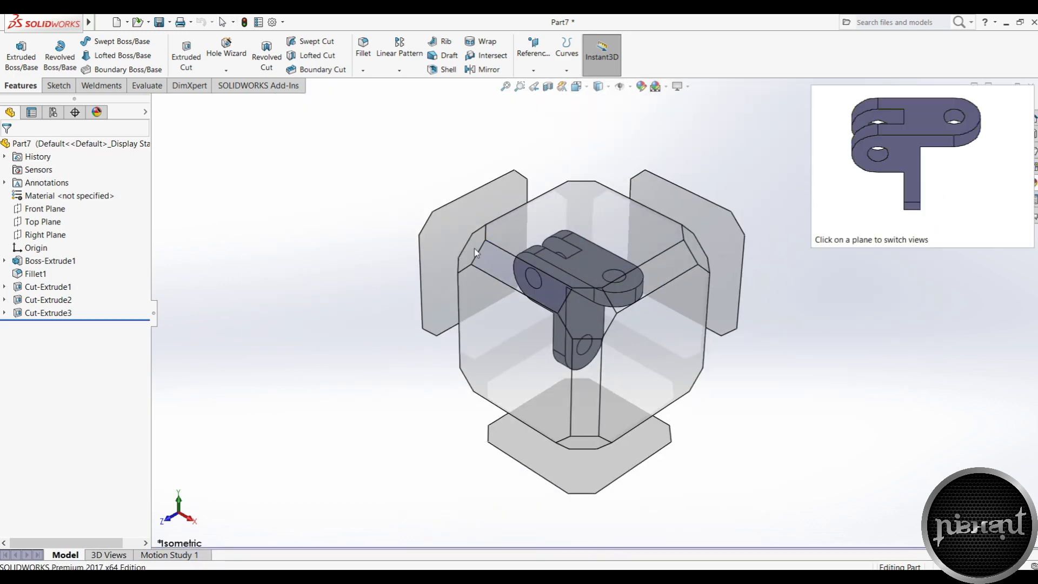
pyautogui.click(671, 214)
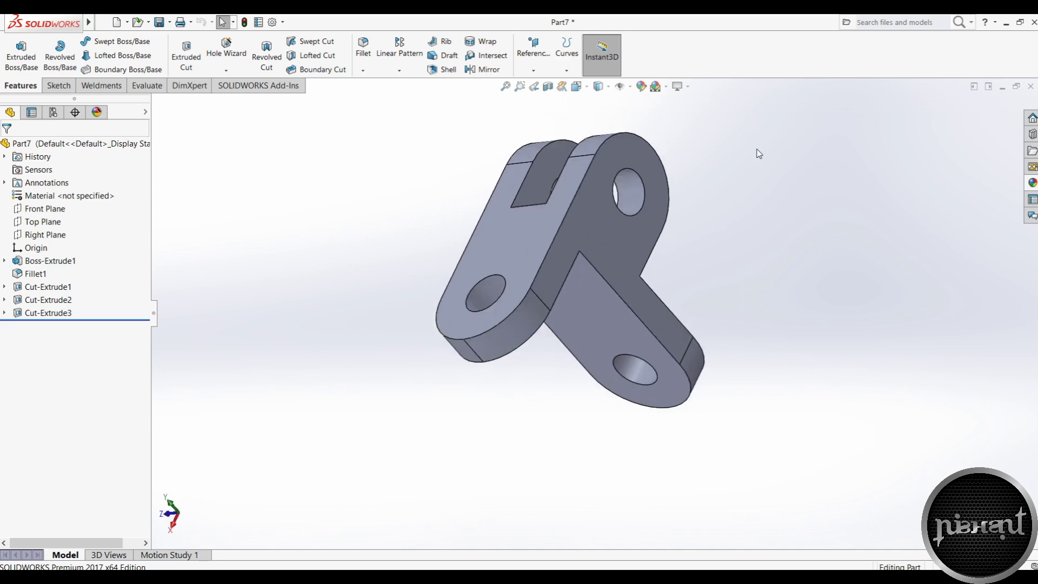
pyautogui.click(586, 88)
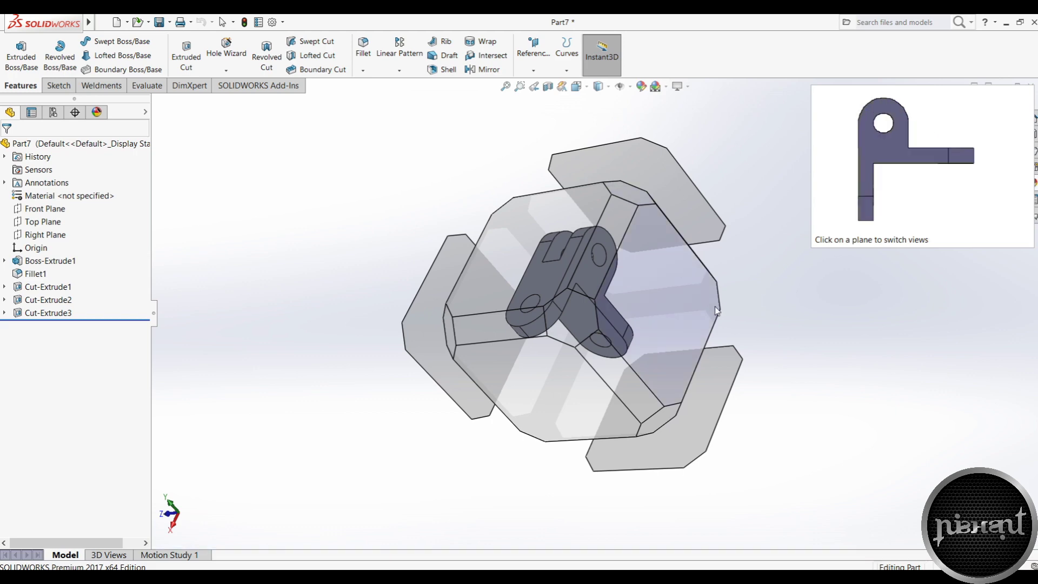
pyautogui.click(573, 316)
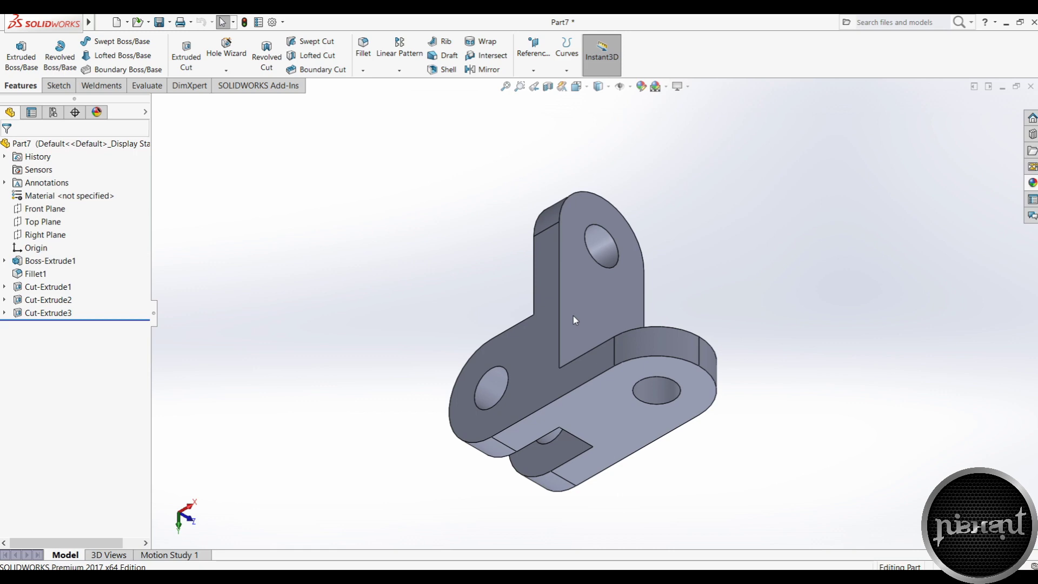
pyautogui.click(537, 88)
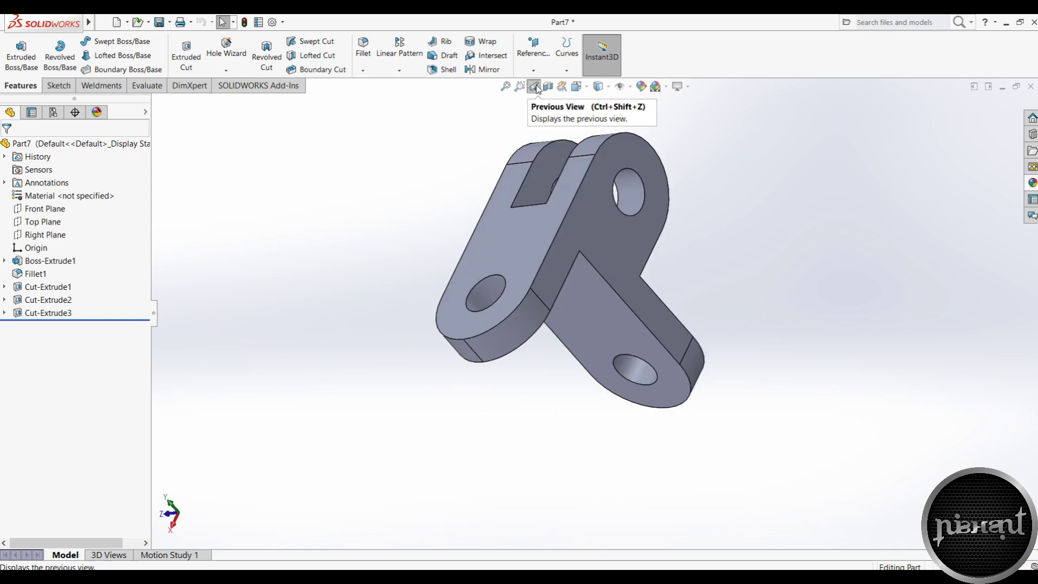
pyautogui.click(537, 88)
pyautogui.click(537, 88)
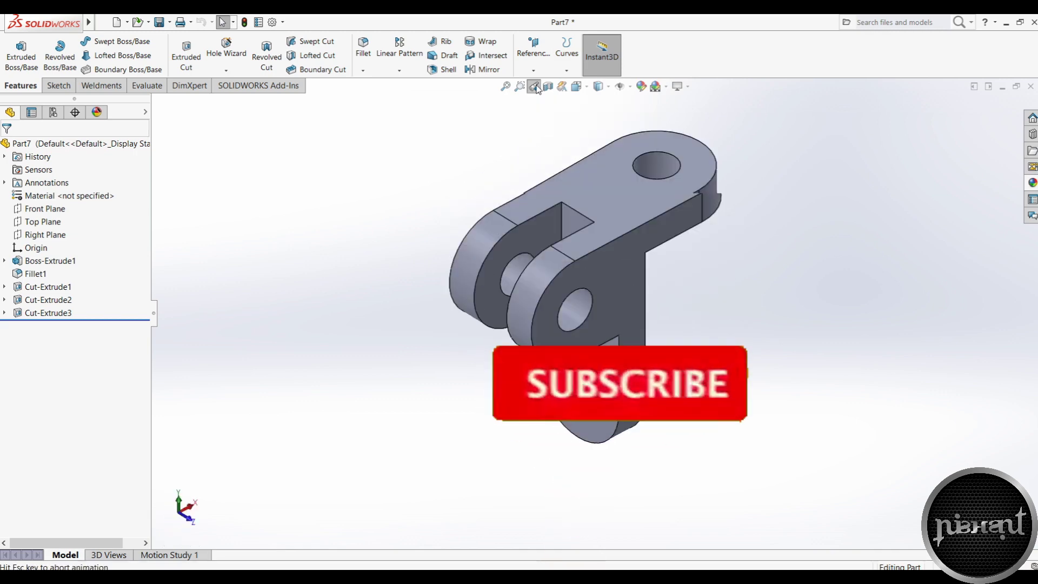